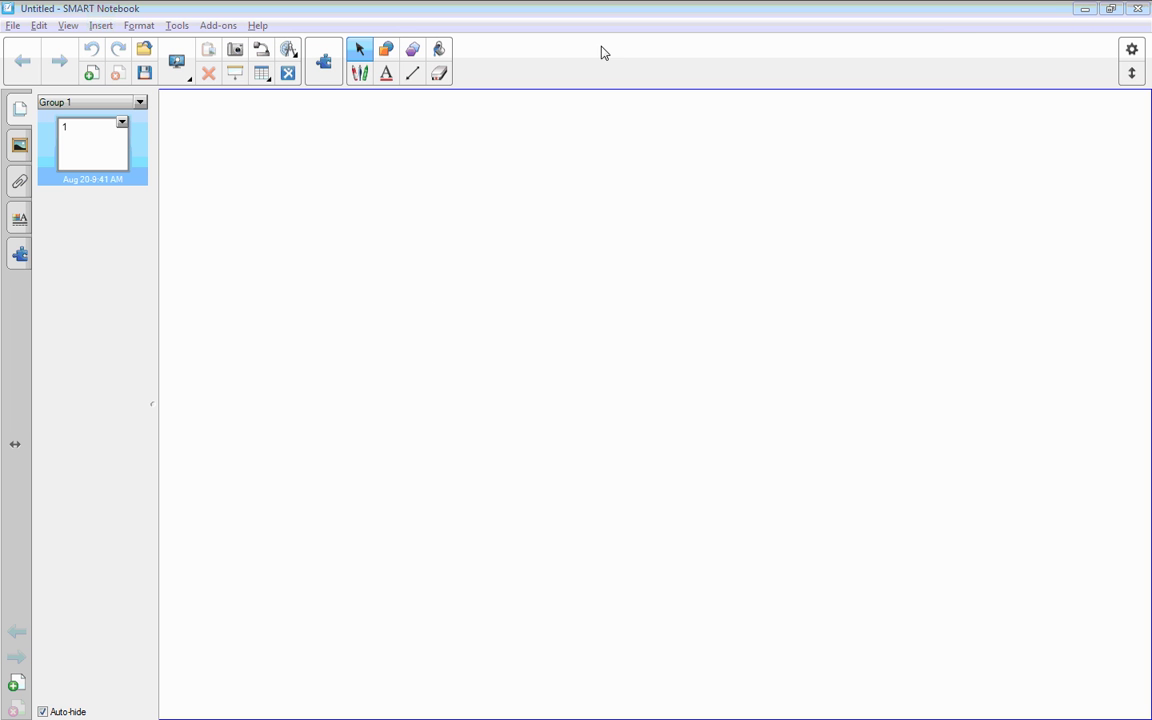
Step: Handwrite 'Hello' in red pen ink on the page
click(598, 12)
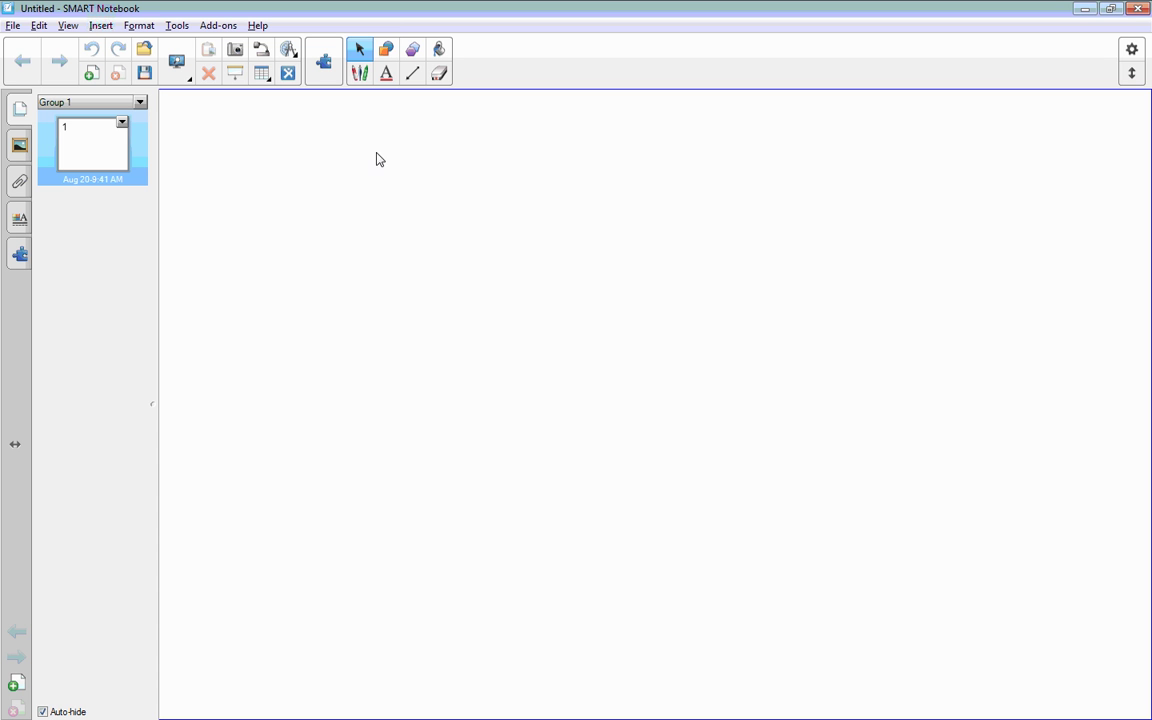
click(360, 76)
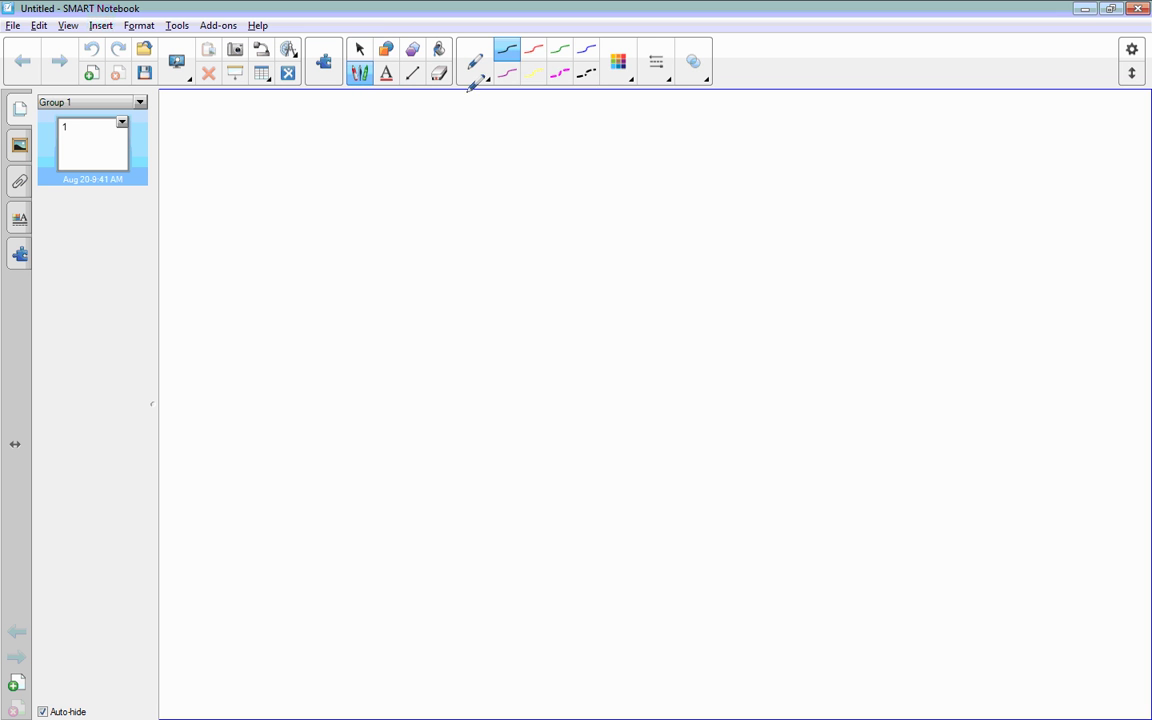
click(535, 50)
drag(313, 146, 314, 212)
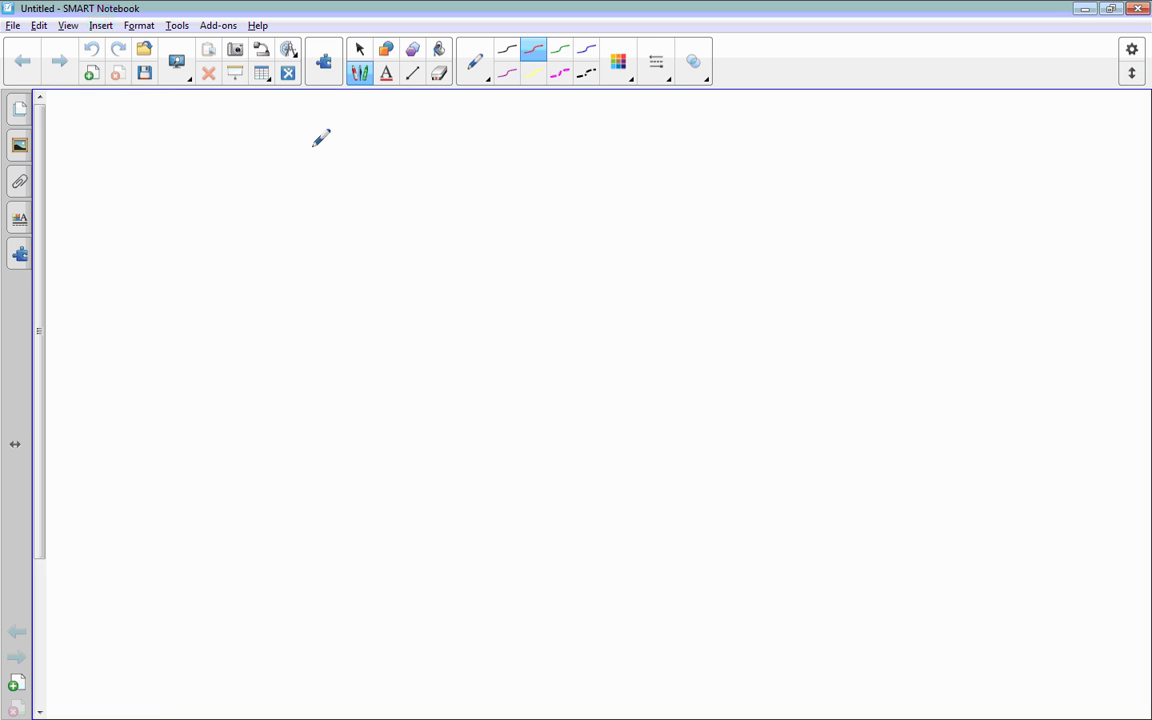
mouse_move(333, 148)
mouse_down()
mouse_move(342, 212)
mouse_move(338, 179)
mouse_move(395, 218)
mouse_up()
mouse_move(405, 168)
mouse_down()
mouse_move(419, 216)
mouse_move(439, 197)
mouse_up()
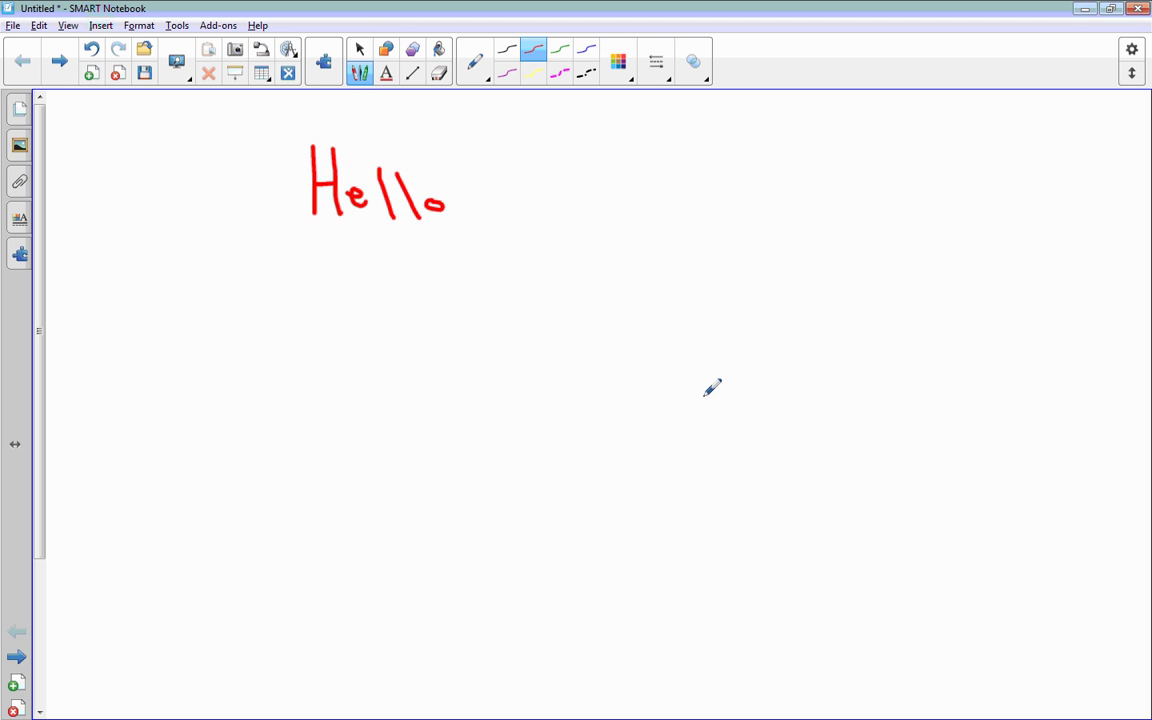
Step: Write 'welcome' in blue crayon below Hello, then return the pen type to Pen
click(478, 72)
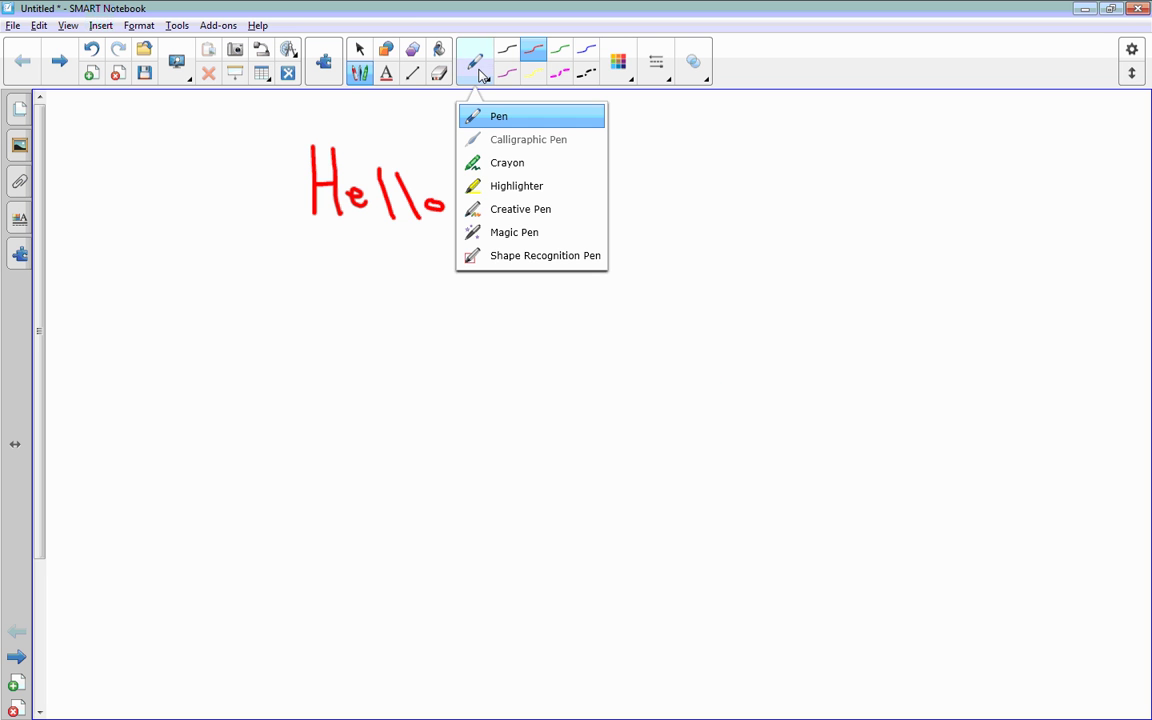
click(515, 165)
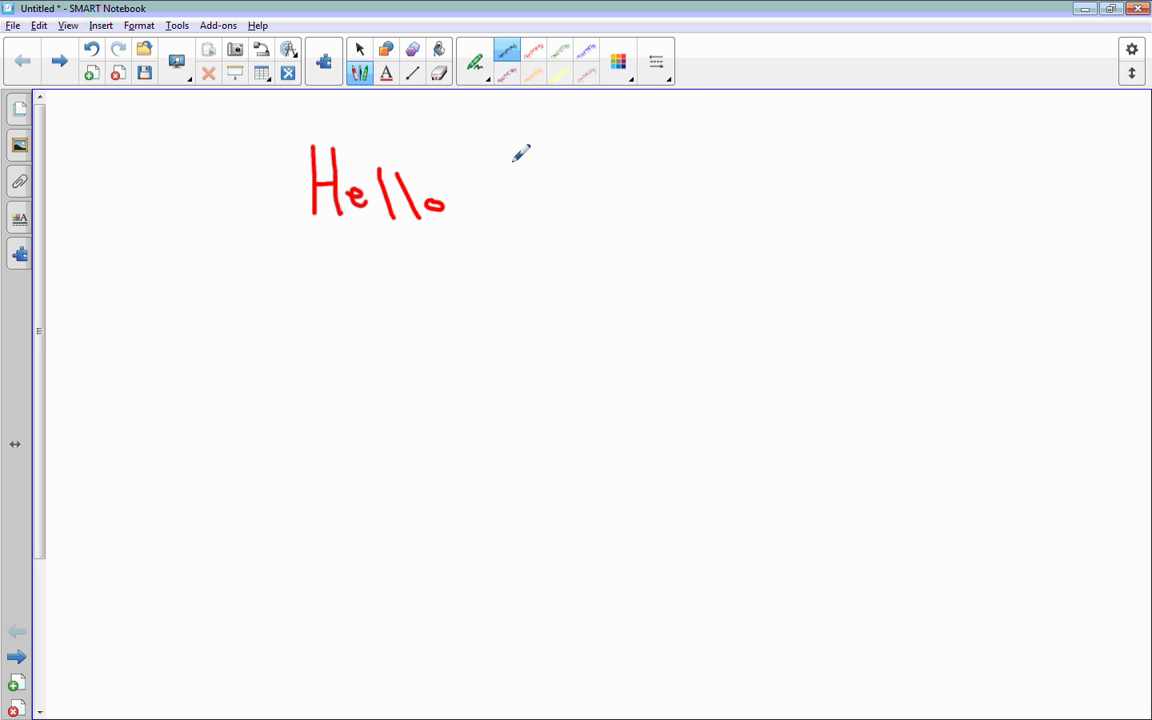
click(588, 55)
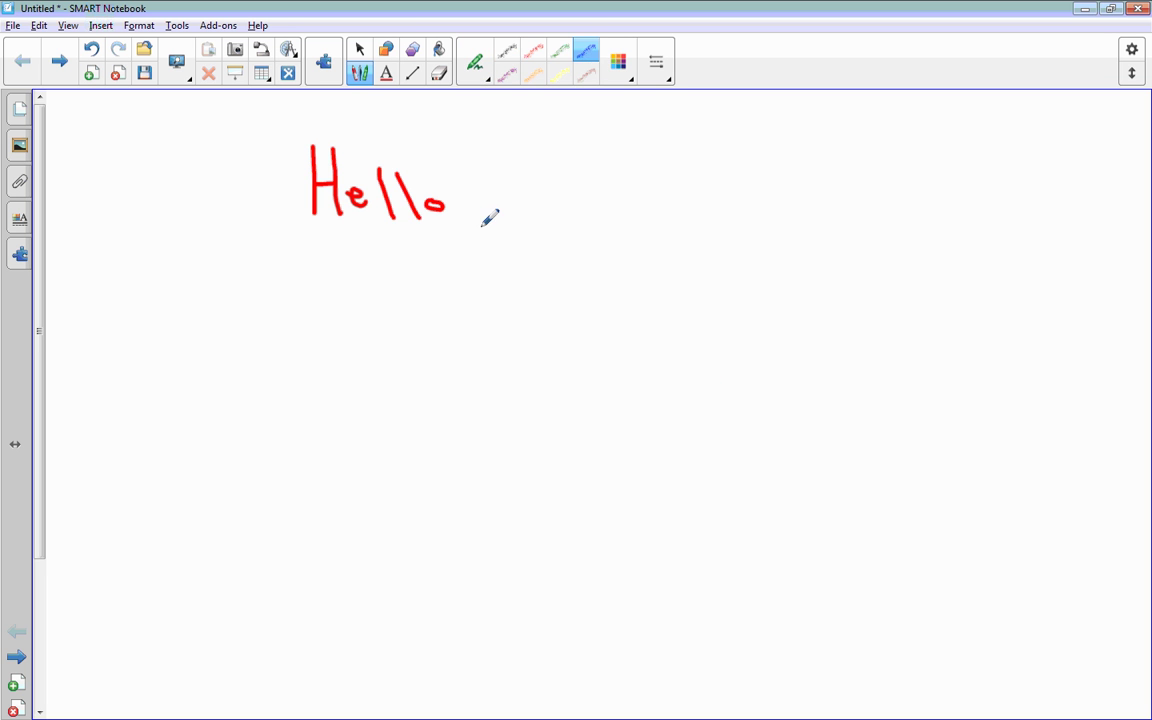
mouse_move(314, 296)
mouse_down()
mouse_move(365, 294)
mouse_move(405, 358)
mouse_up()
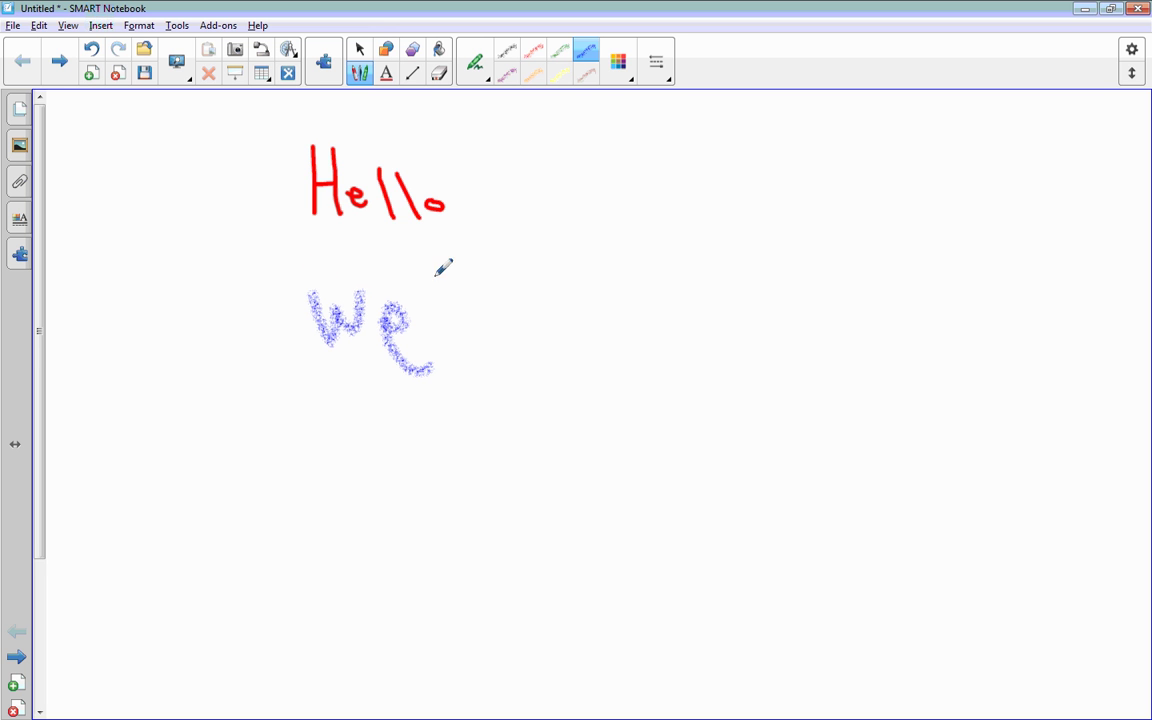
drag(437, 272, 457, 372)
mouse_move(490, 325)
mouse_down()
mouse_move(492, 355)
mouse_move(537, 326)
mouse_move(586, 342)
mouse_move(607, 334)
mouse_move(628, 352)
mouse_move(671, 329)
mouse_move(705, 375)
mouse_up()
click(474, 82)
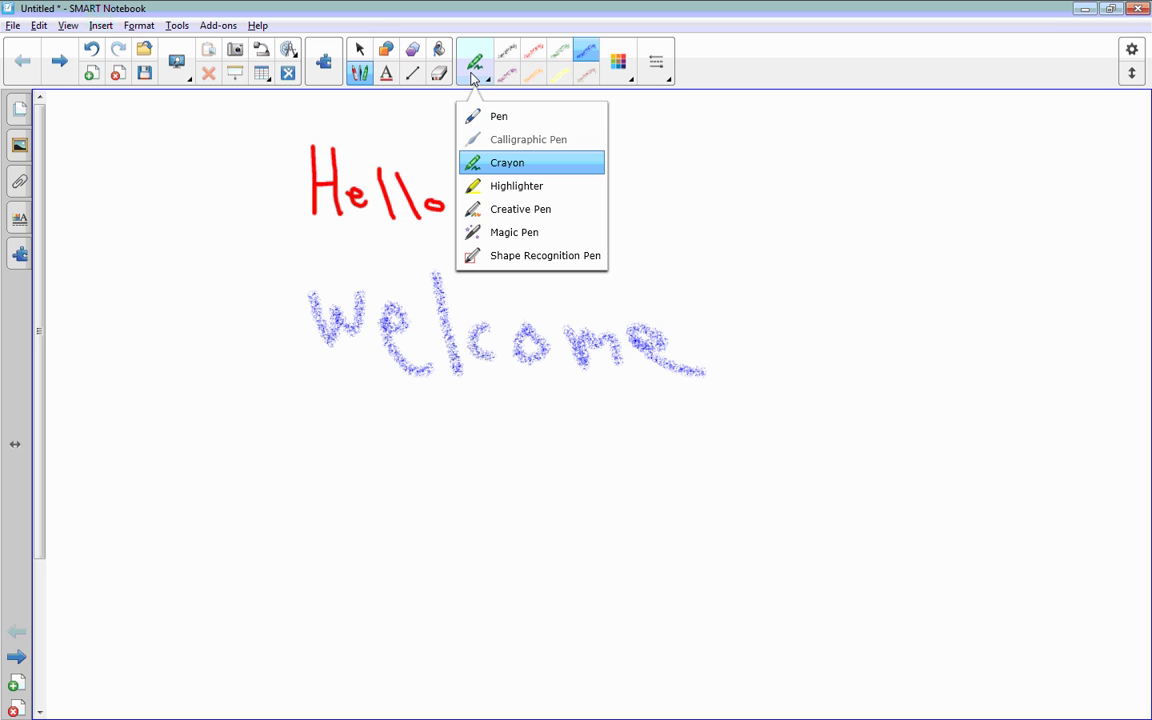
click(470, 113)
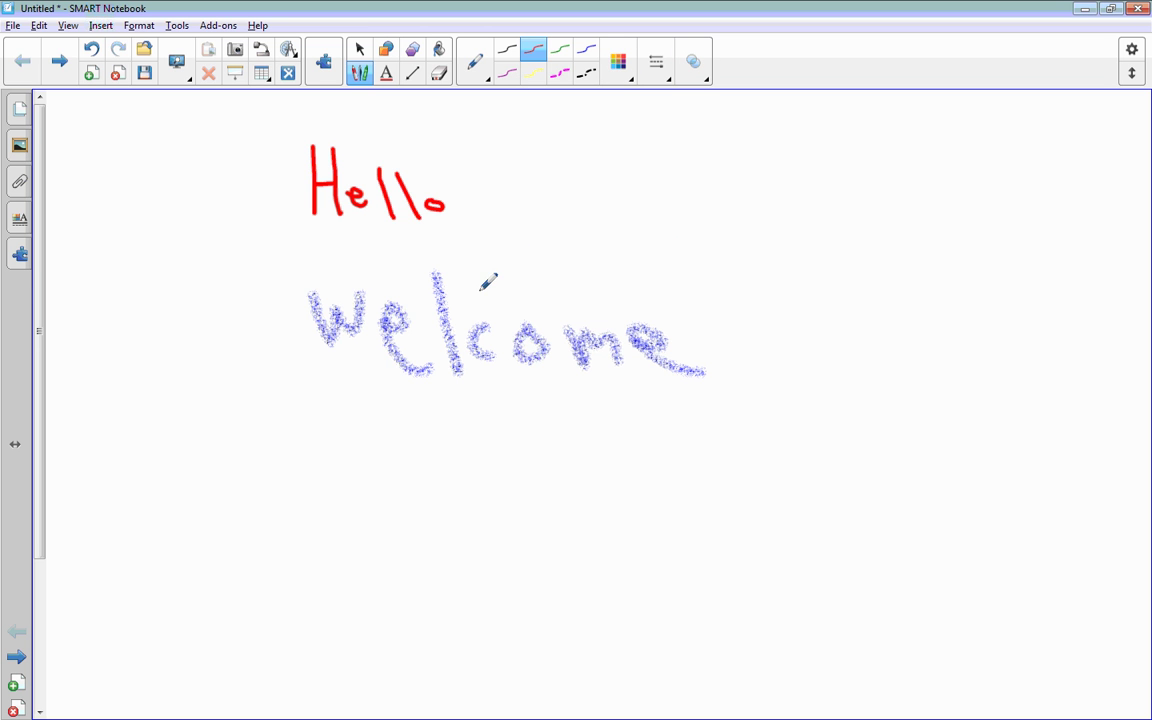
Step: Draw red wavy strokes along the bottom and two magenta dashed strokes beside Hello and welcome
drag(277, 561, 417, 549)
drag(428, 549, 482, 566)
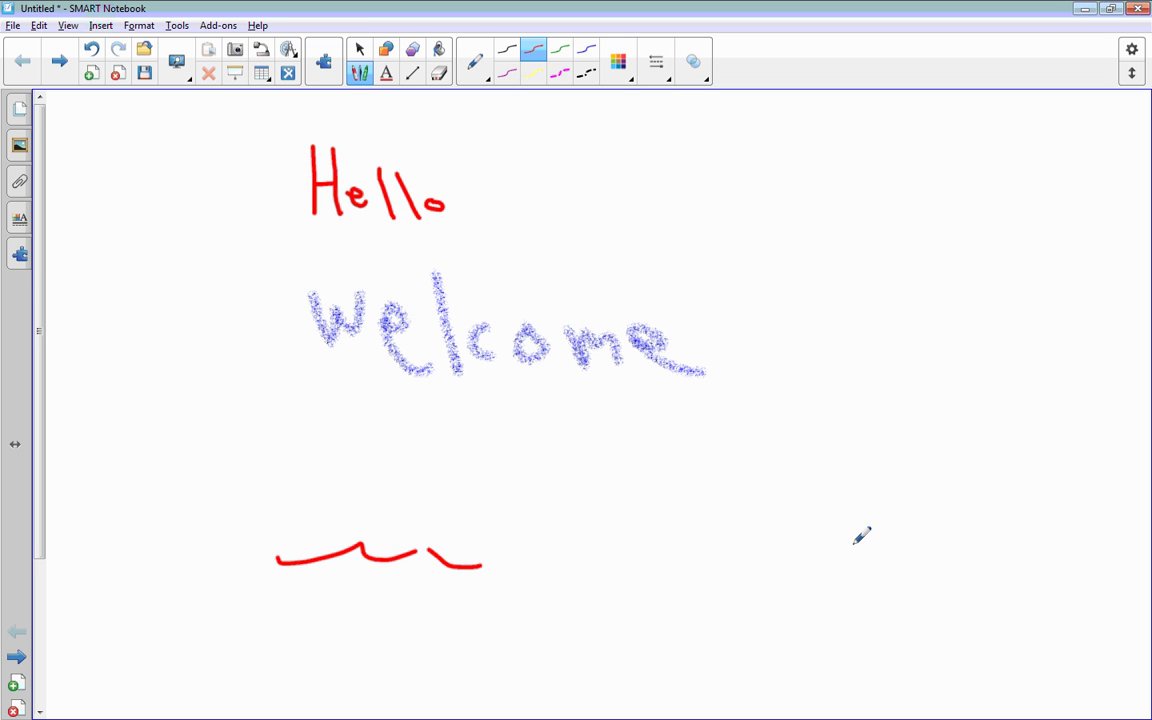
drag(877, 544, 746, 520)
click(560, 73)
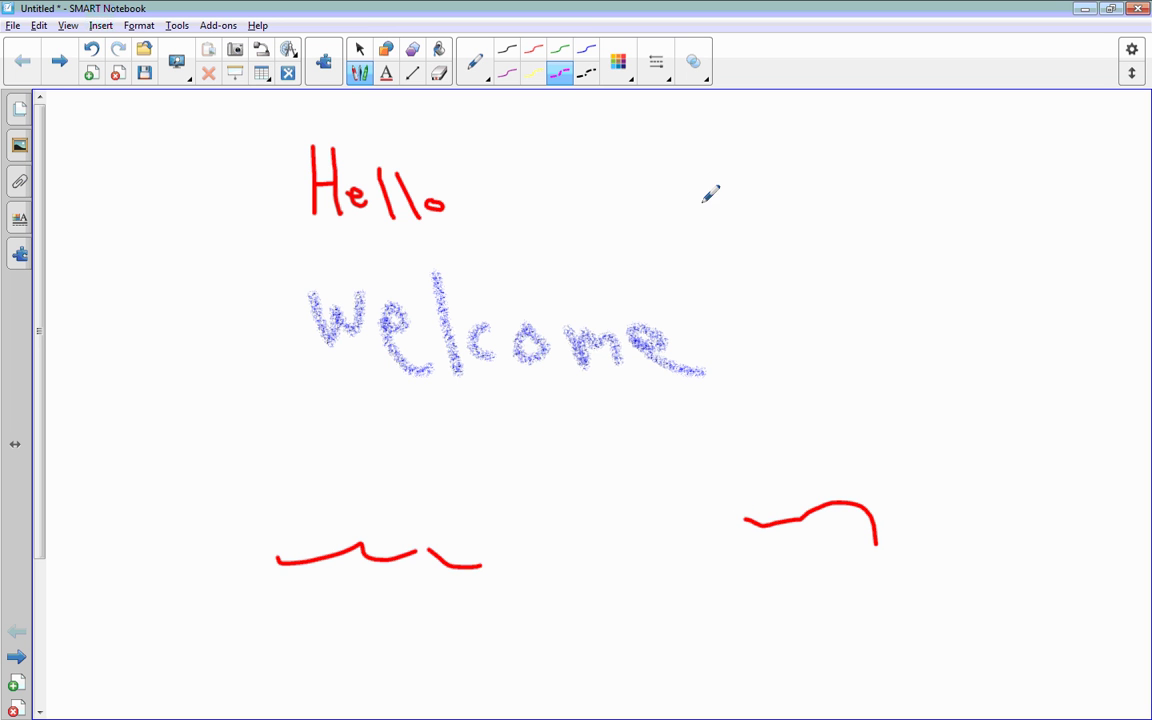
drag(700, 202, 893, 289)
drag(838, 392, 711, 419)
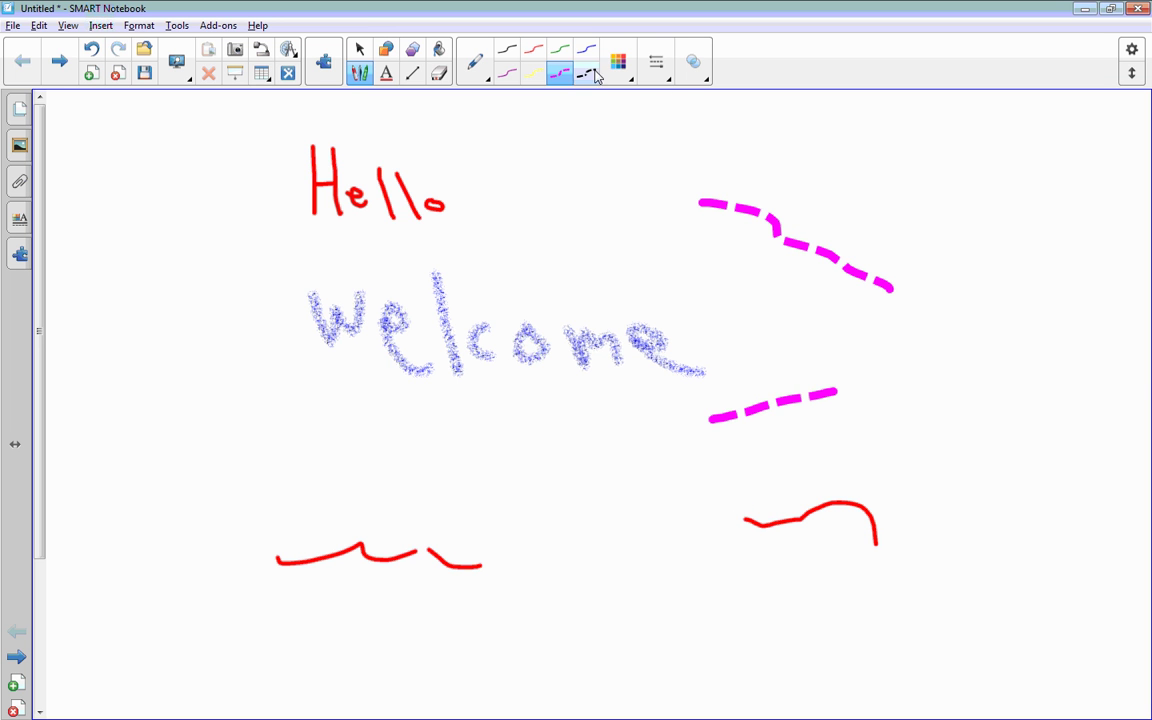
Step: Change the magenta pen to a solid line style and draw a line below welcome
click(657, 72)
click(772, 150)
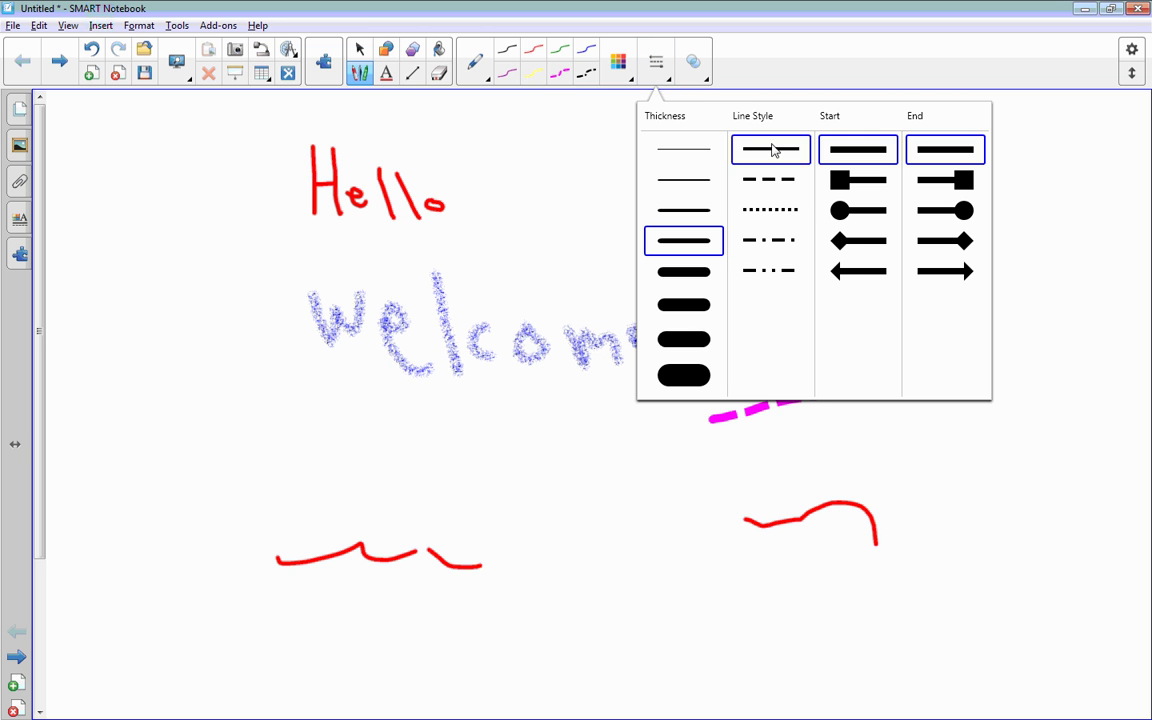
drag(221, 446, 441, 446)
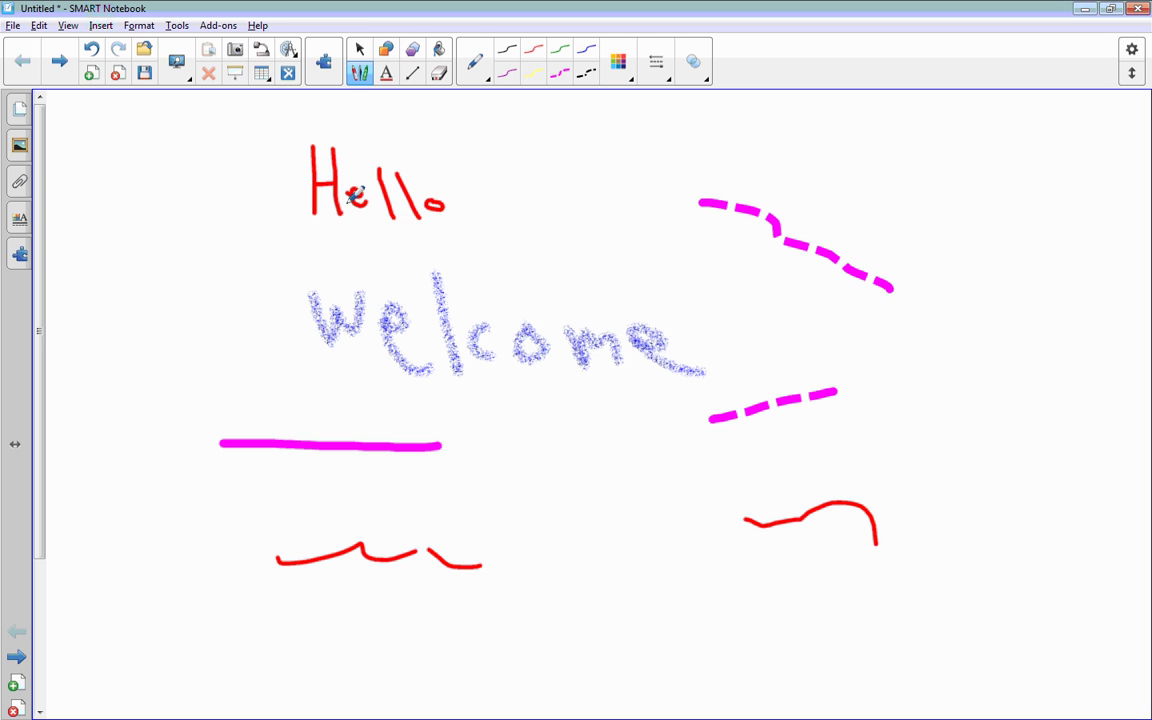
Step: Select the red Hello writing and delete it
click(360, 50)
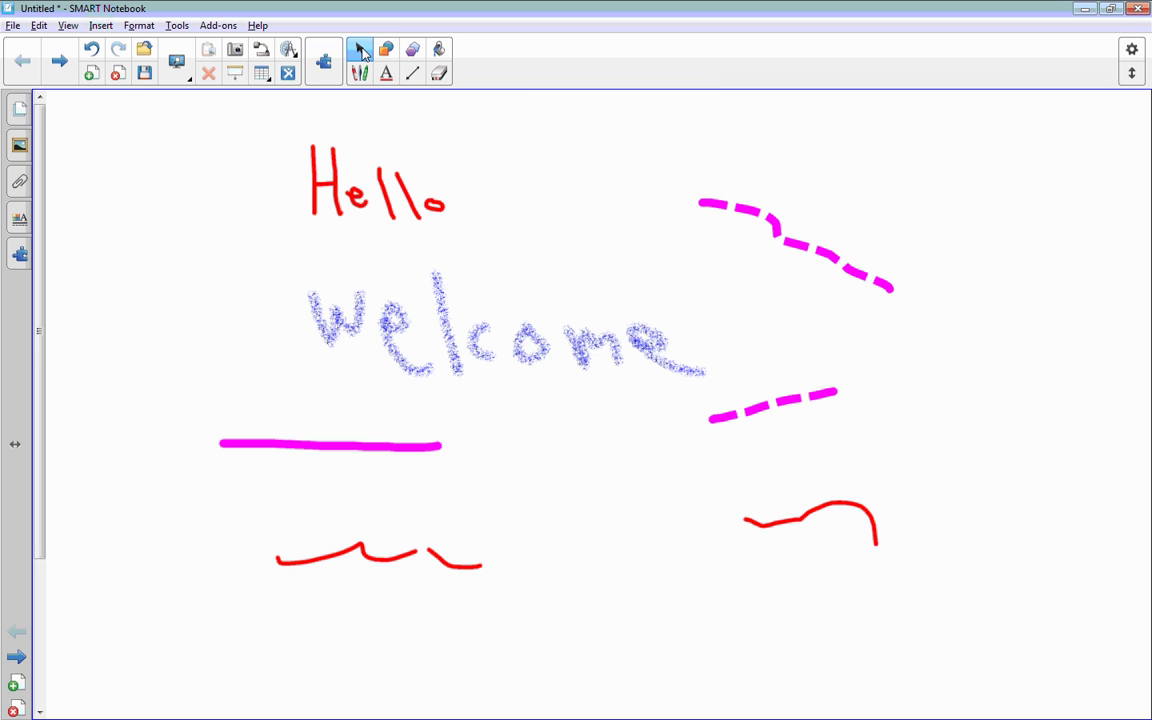
click(371, 192)
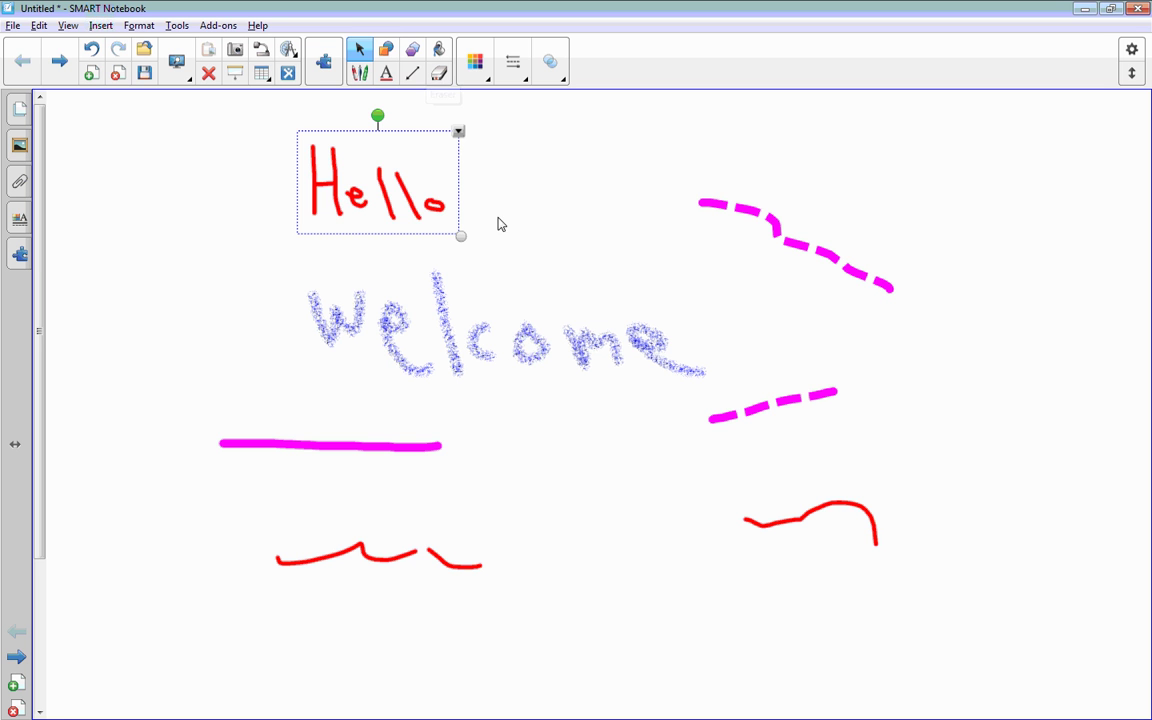
key(Delete)
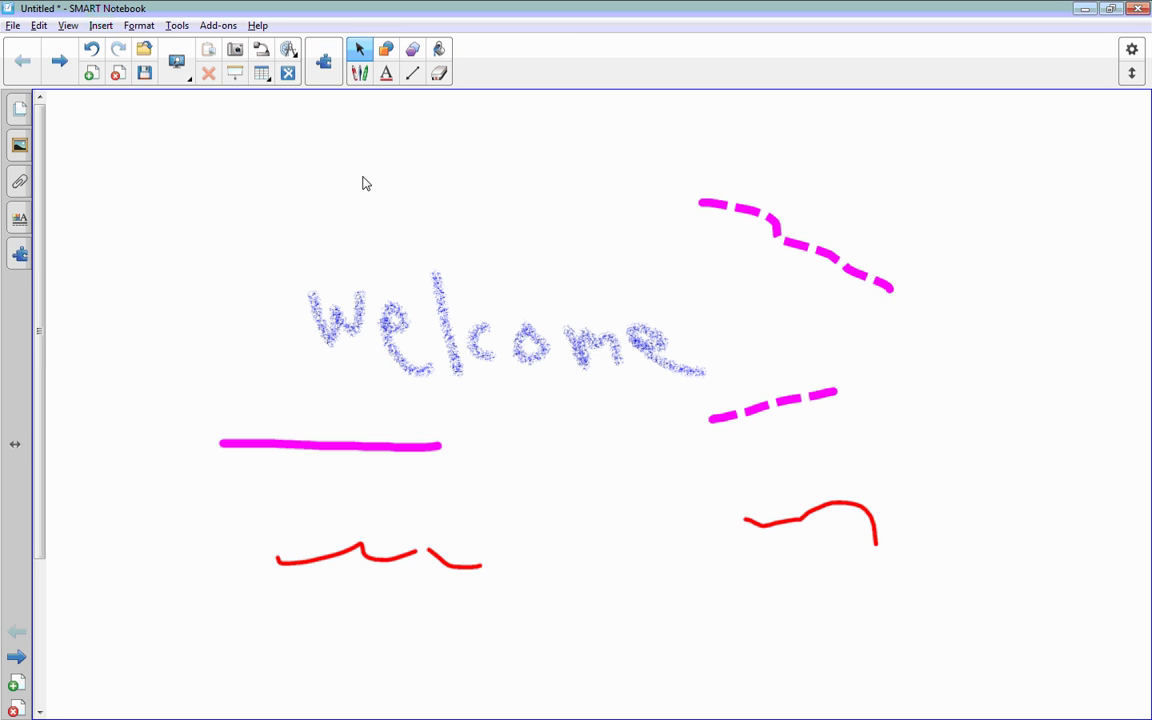
Step: Erase the remaining ink with the largest eraser, then switch to the medium eraser size
click(439, 73)
click(550, 62)
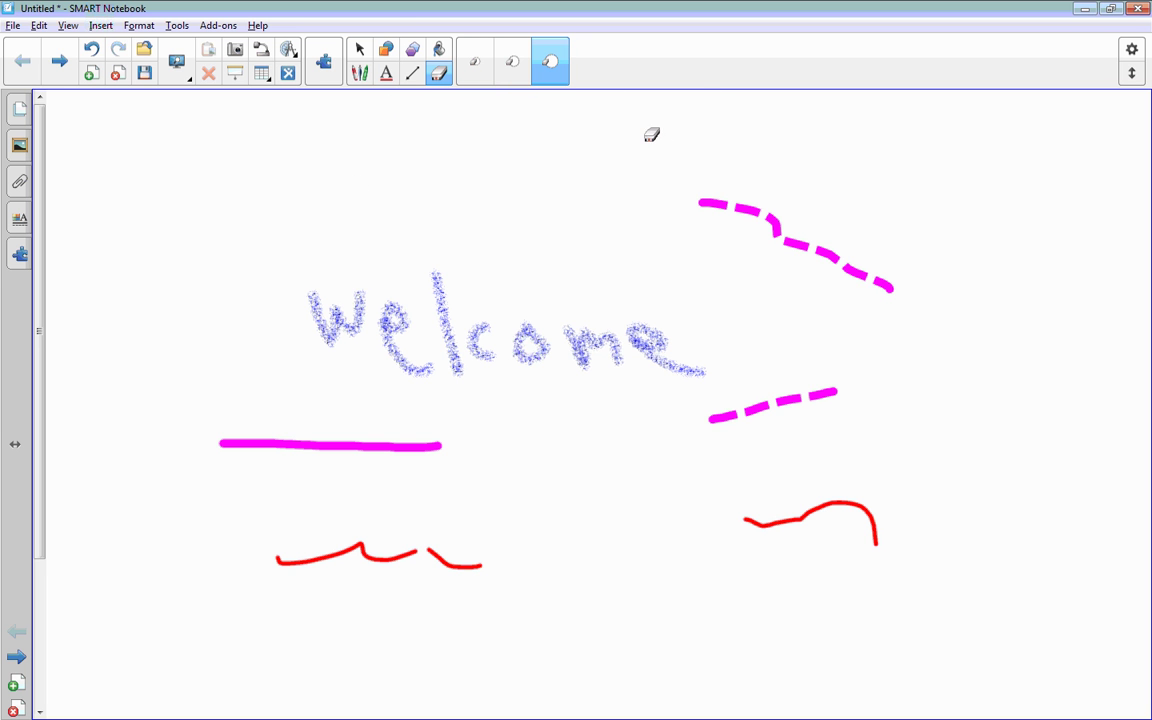
mouse_move(661, 141)
mouse_down()
mouse_move(718, 193)
mouse_move(879, 267)
mouse_up()
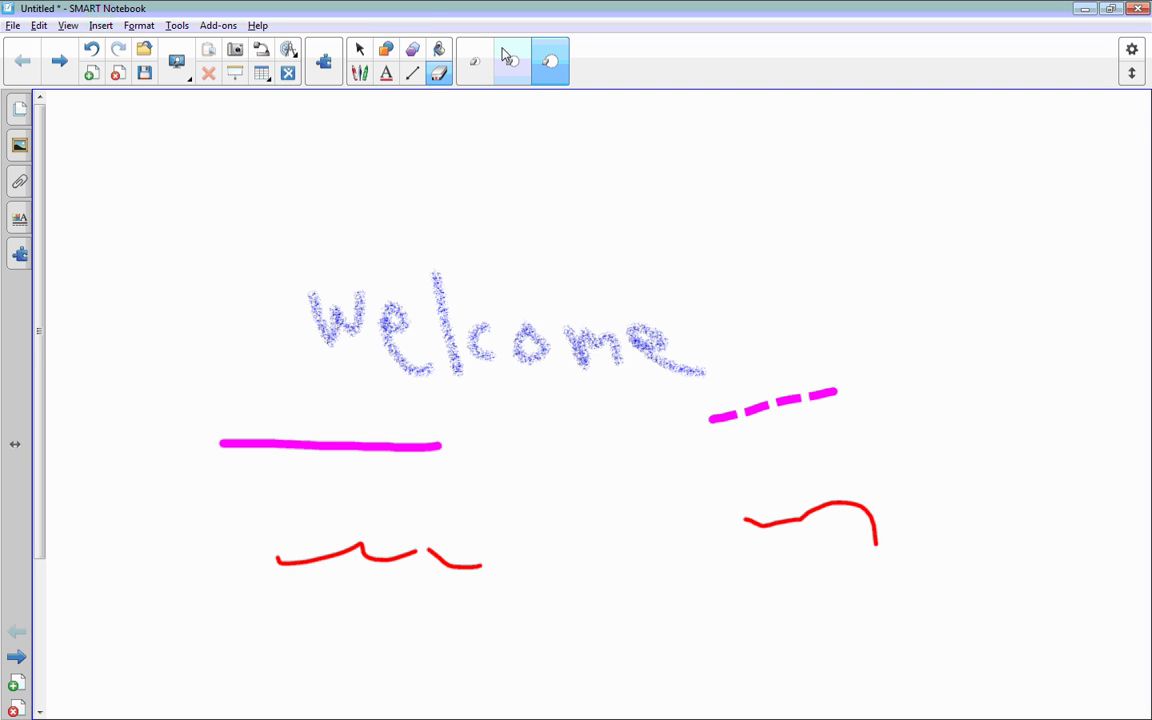
click(522, 72)
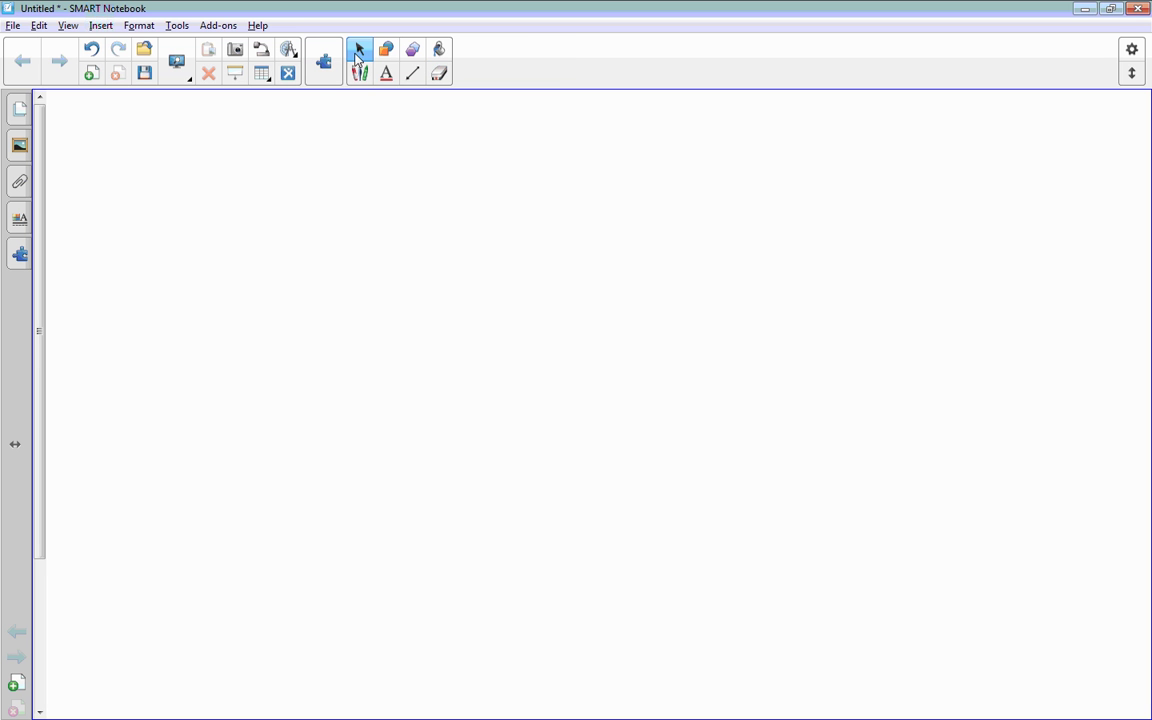
Step: Draw a circle, a rounded rectangle at the right, and a triangle below the circle
click(386, 49)
drag(432, 195, 374, 227)
click(496, 49)
mouse_move(662, 277)
mouse_down()
mouse_move(715, 282)
mouse_move(796, 332)
mouse_up()
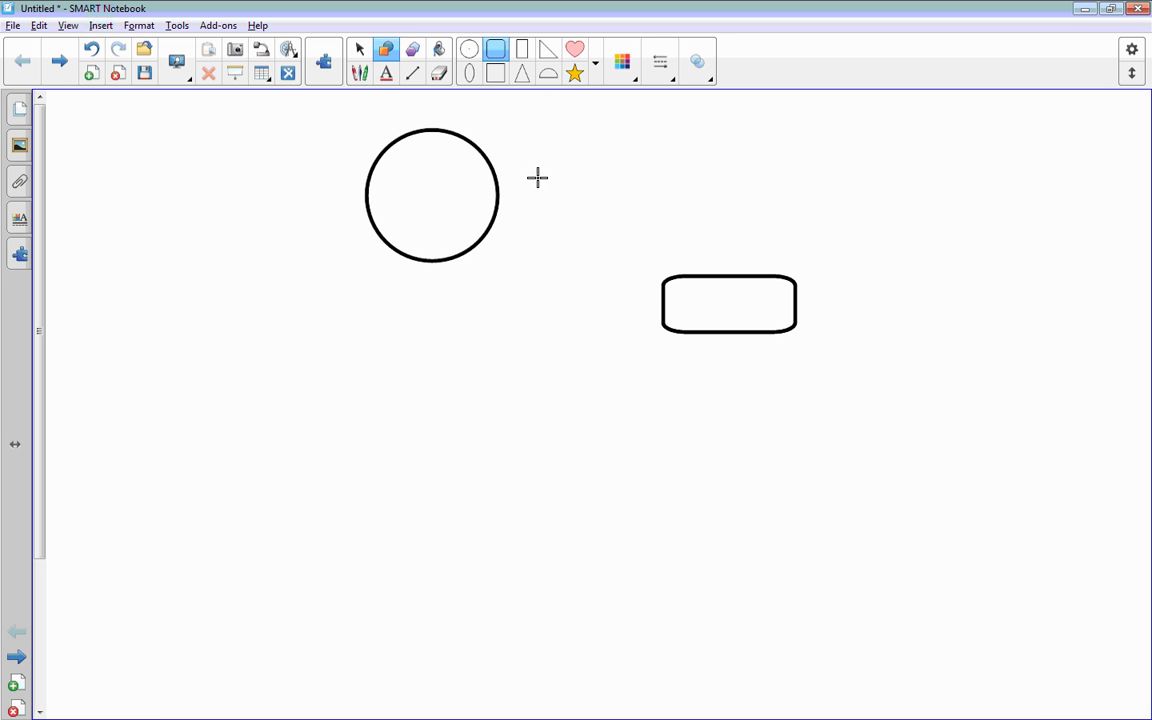
click(522, 73)
drag(413, 378, 313, 457)
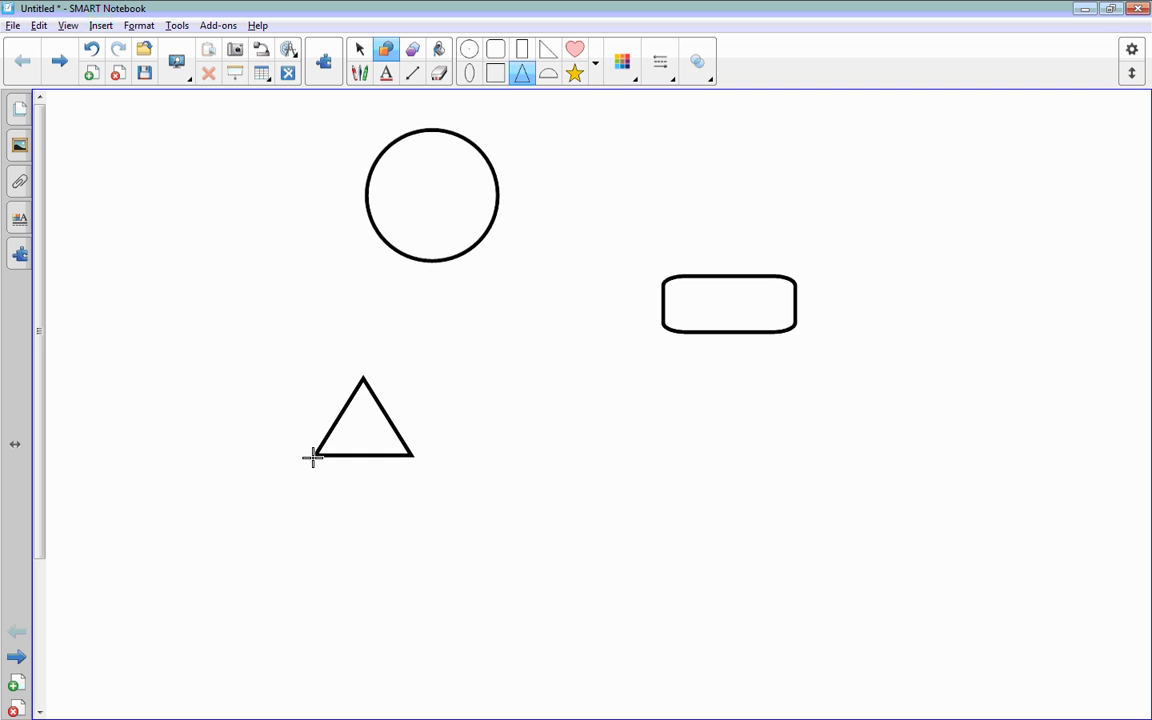
Step: Reposition the circle, triangle and rounded rectangle across the page
click(359, 49)
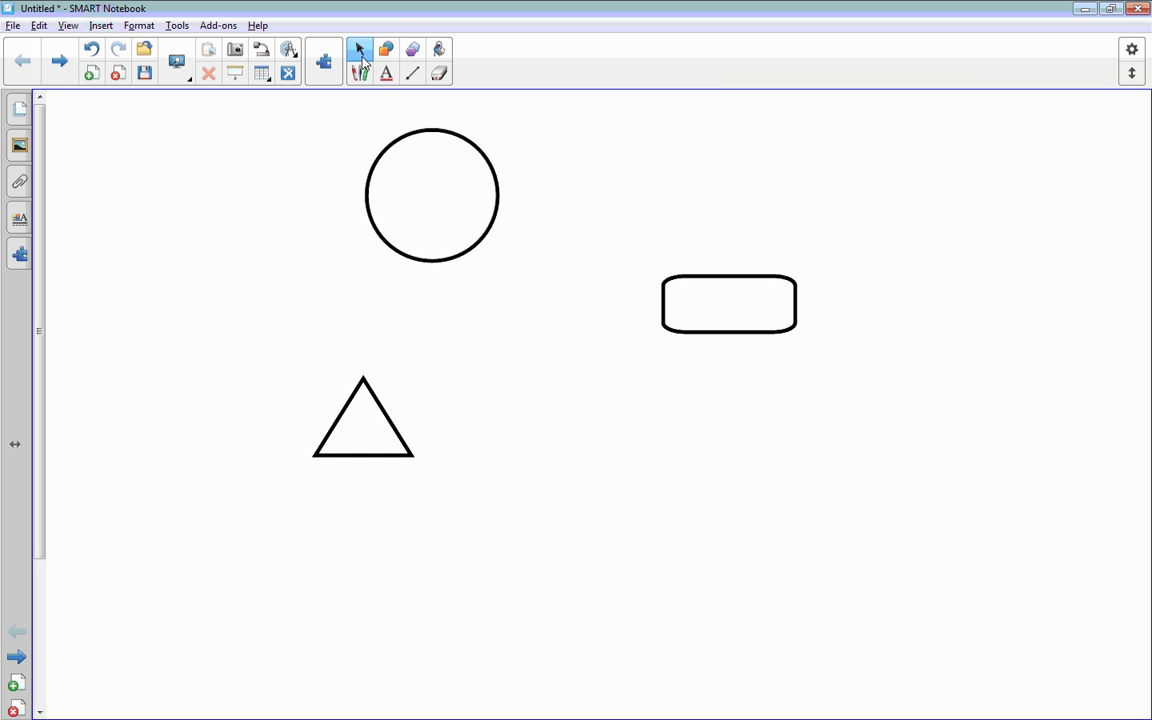
drag(429, 128, 317, 204)
drag(411, 460, 552, 507)
drag(725, 314, 732, 270)
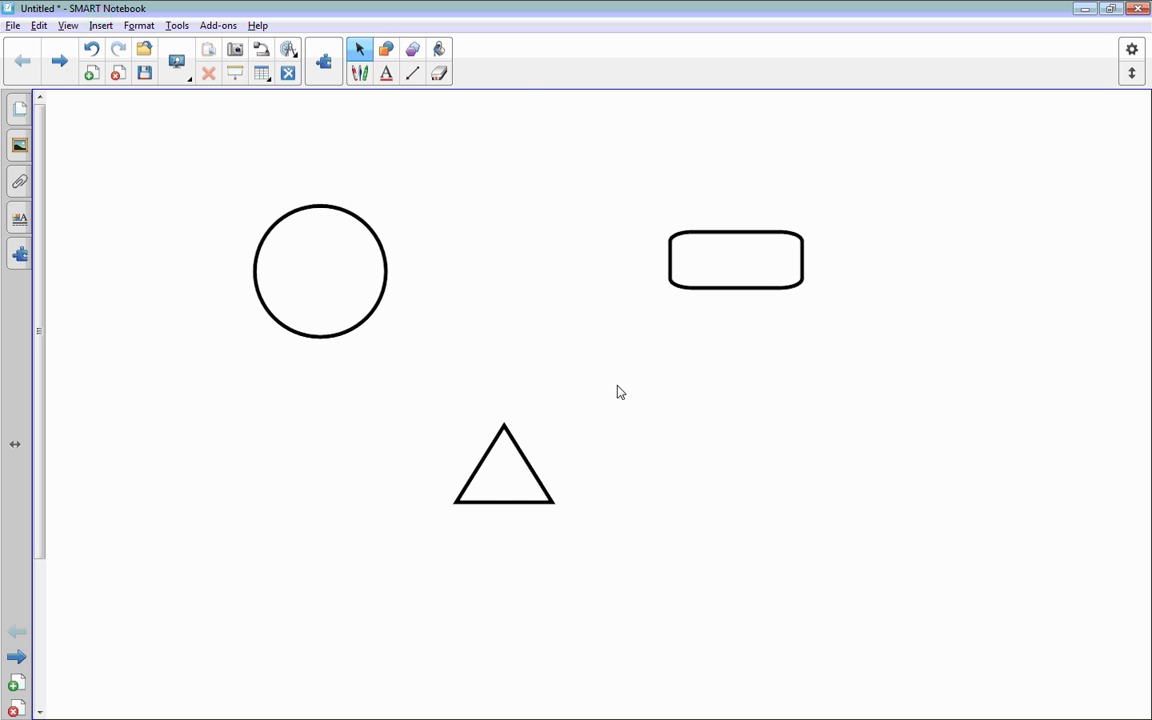
drag(543, 476, 583, 471)
Step: Set the triangle's fill colour to red and its line colour to blue
click(583, 471)
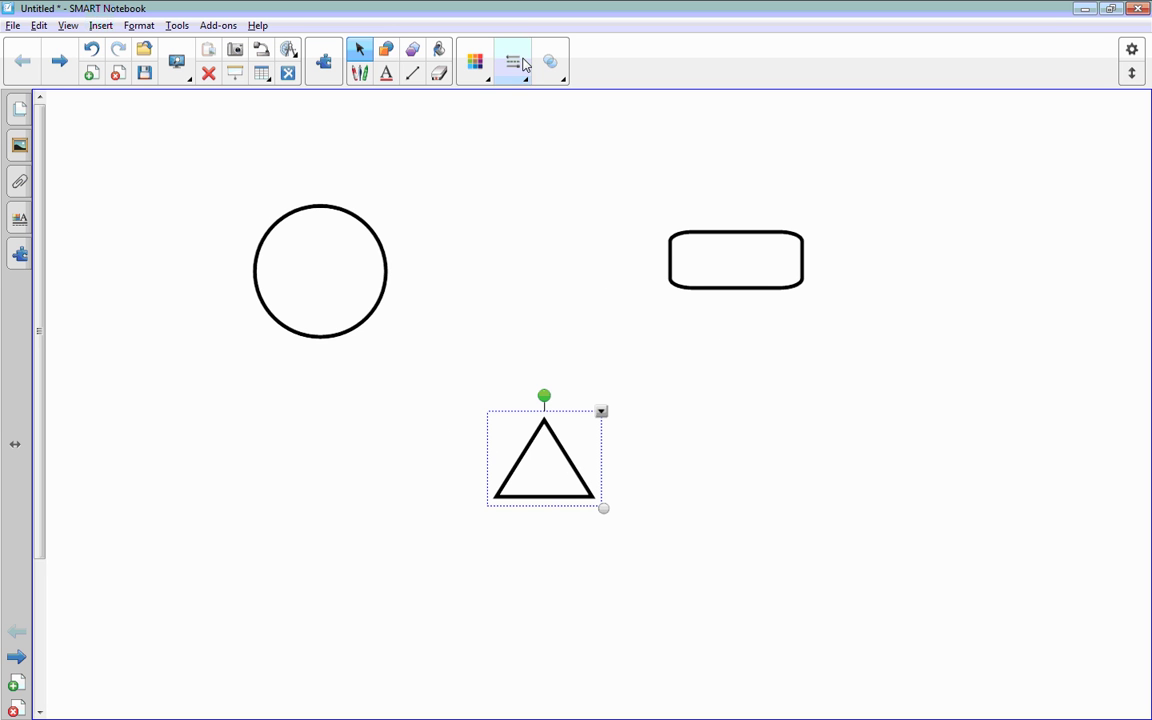
click(478, 71)
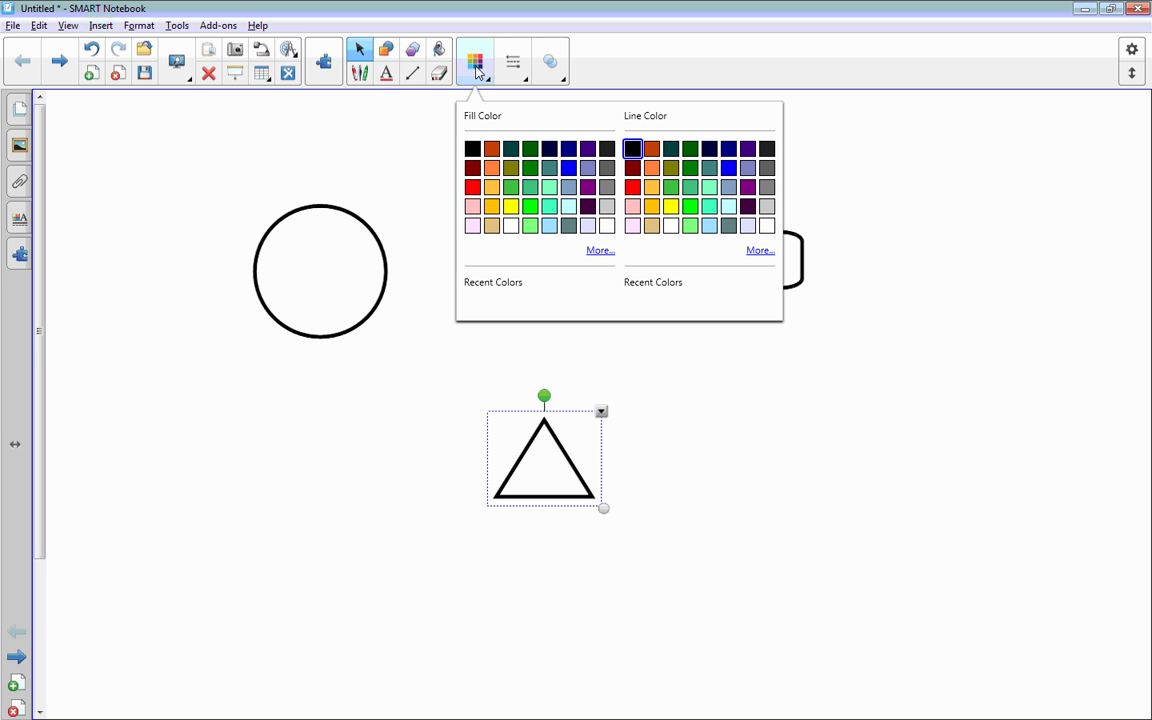
click(472, 188)
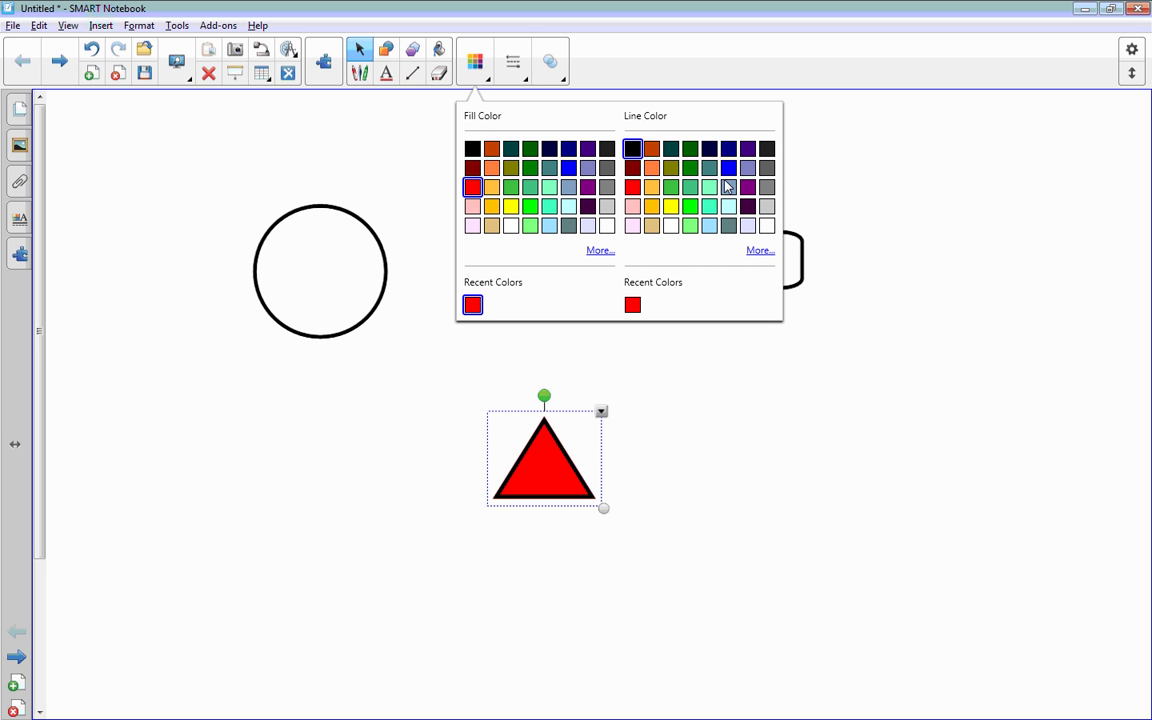
click(728, 168)
click(779, 517)
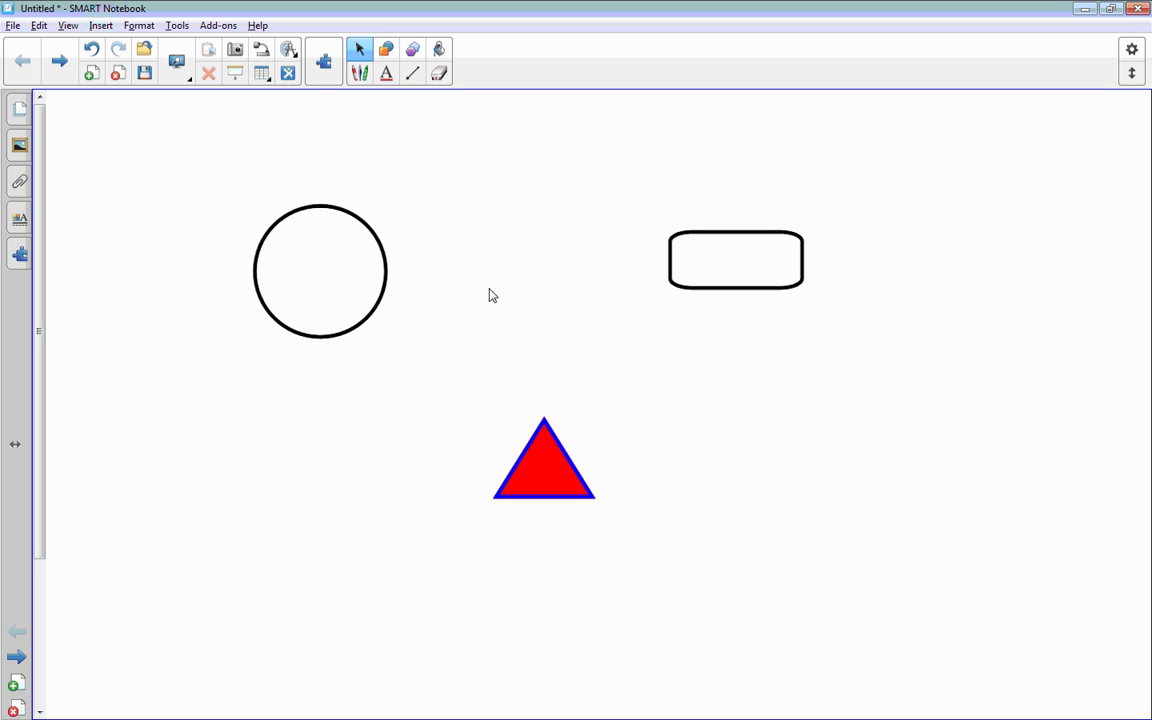
Step: Add a text box near the top of the page reading 'Hello'
click(387, 78)
drag(542, 126, 729, 165)
text(Hello)
Step: Format the Hello text at size 22 in the Bauhaus 93 font
drag(719, 167, 486, 150)
click(711, 50)
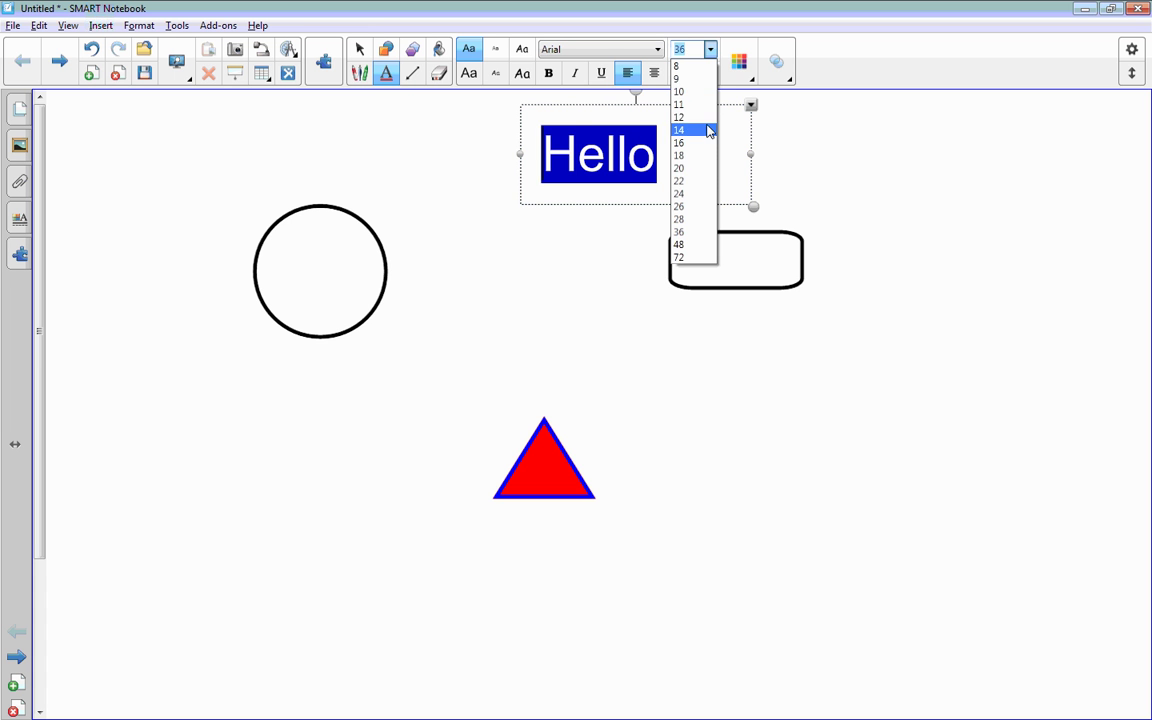
click(690, 180)
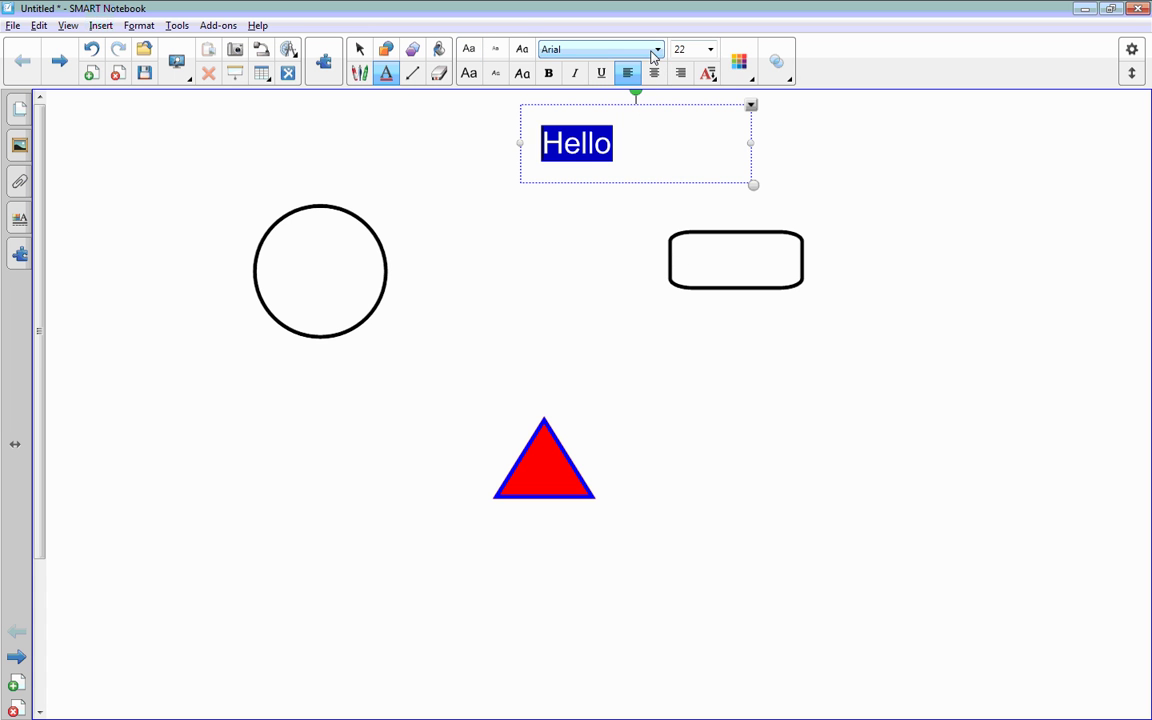
click(598, 49)
click(631, 254)
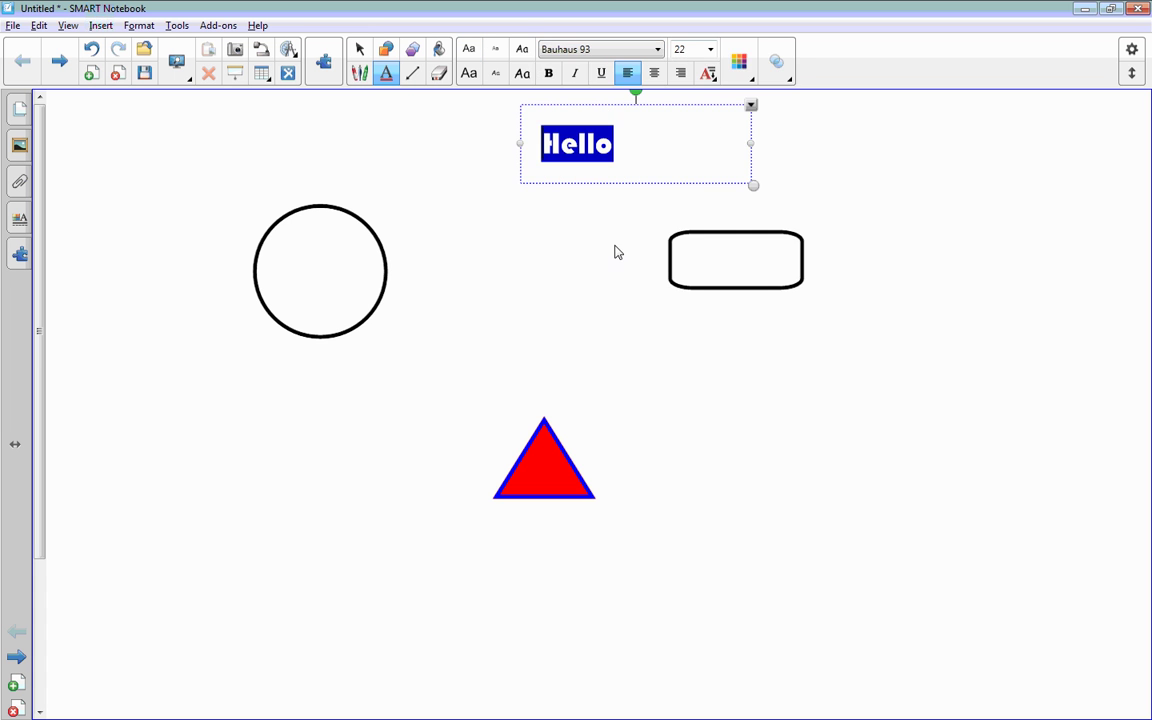
click(572, 330)
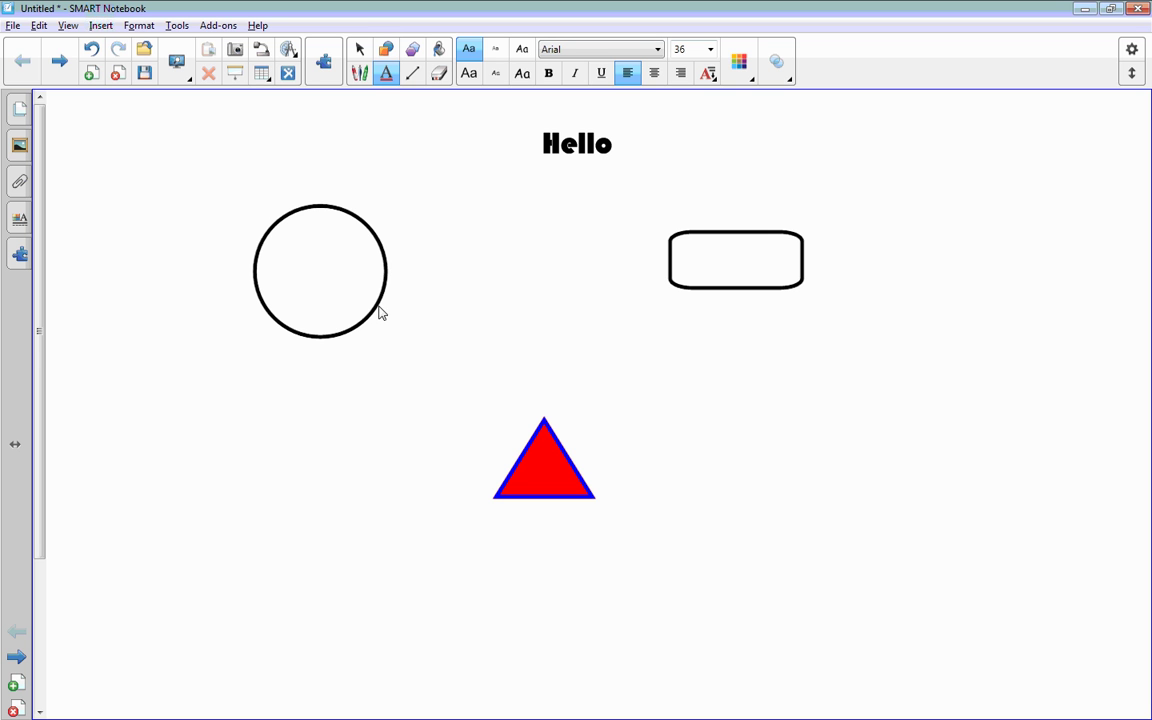
Step: Discard the stray text box, move Hello into the rounded rectangle, and dock the side panel right then back left
drag(378, 313, 442, 309)
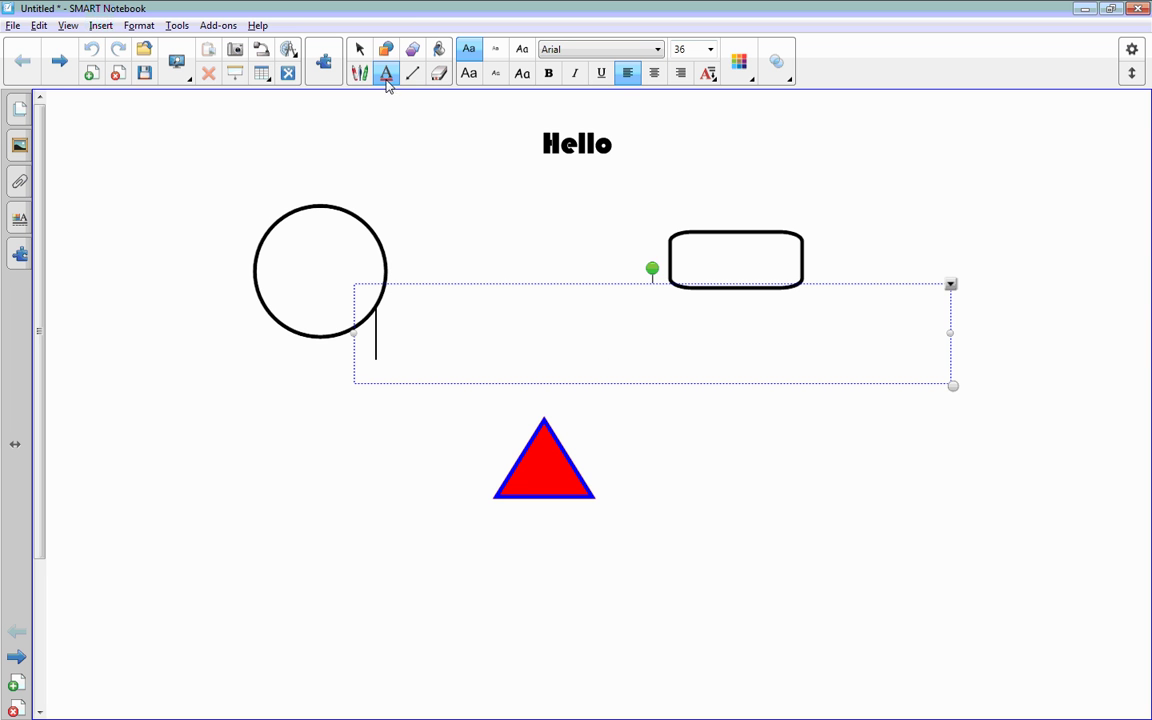
click(360, 48)
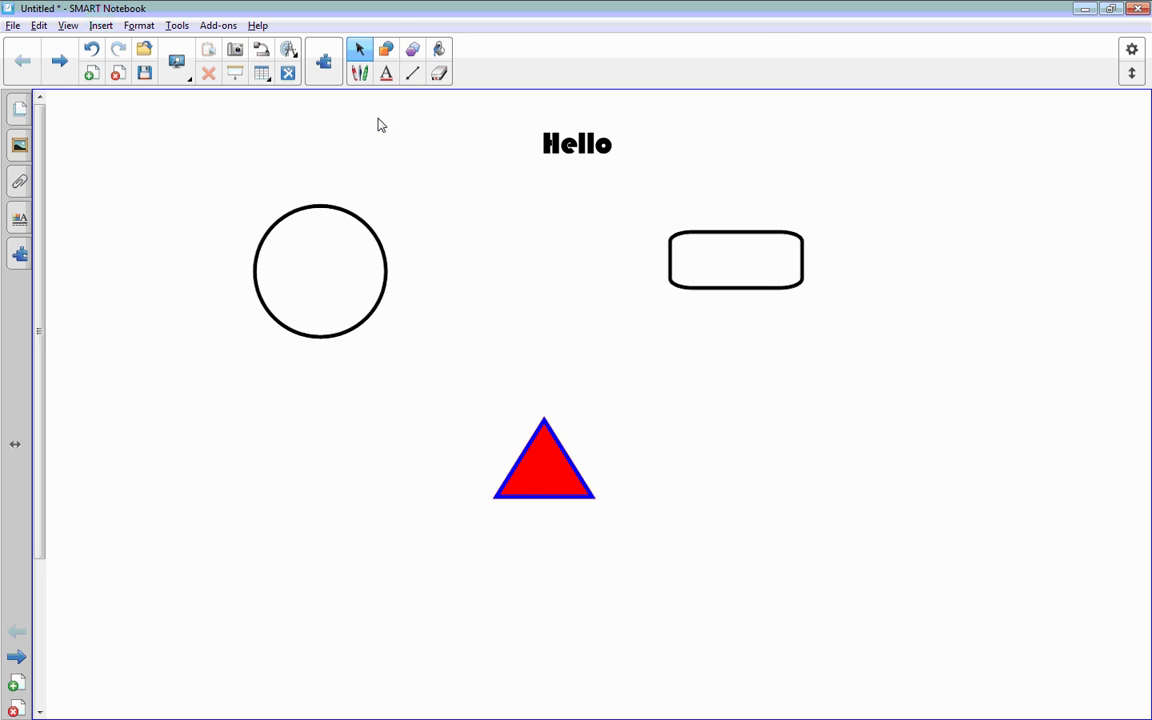
click(383, 266)
drag(581, 145, 740, 265)
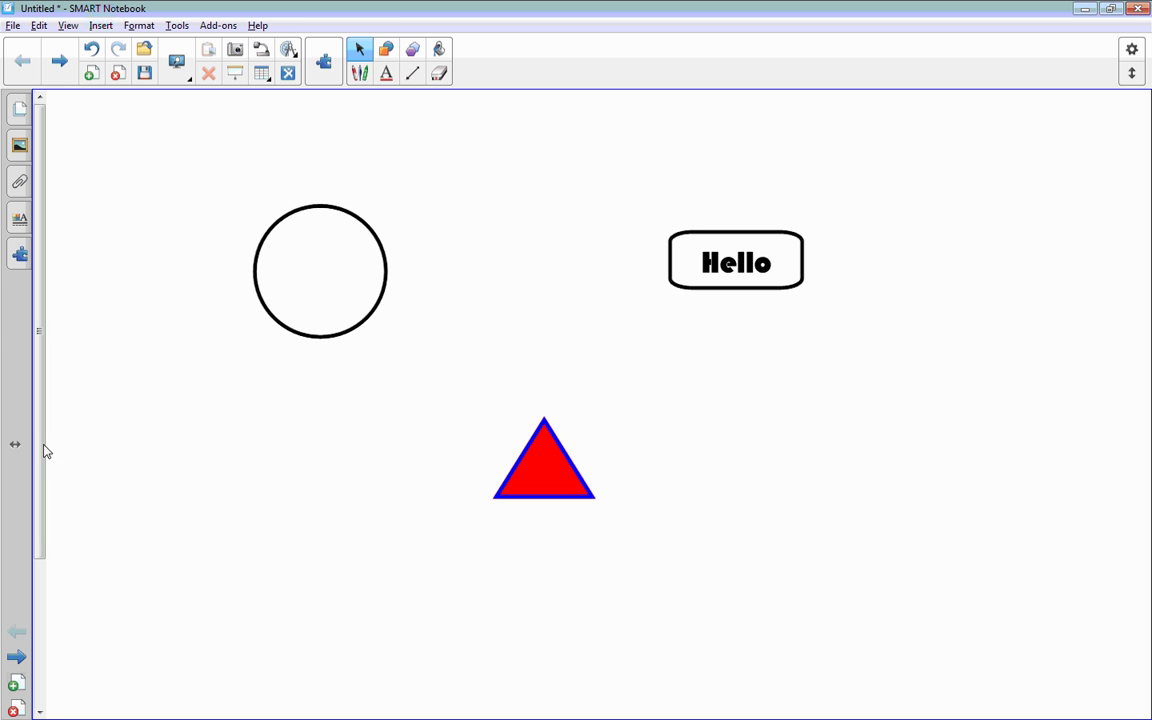
drag(24, 446, 1146, 455)
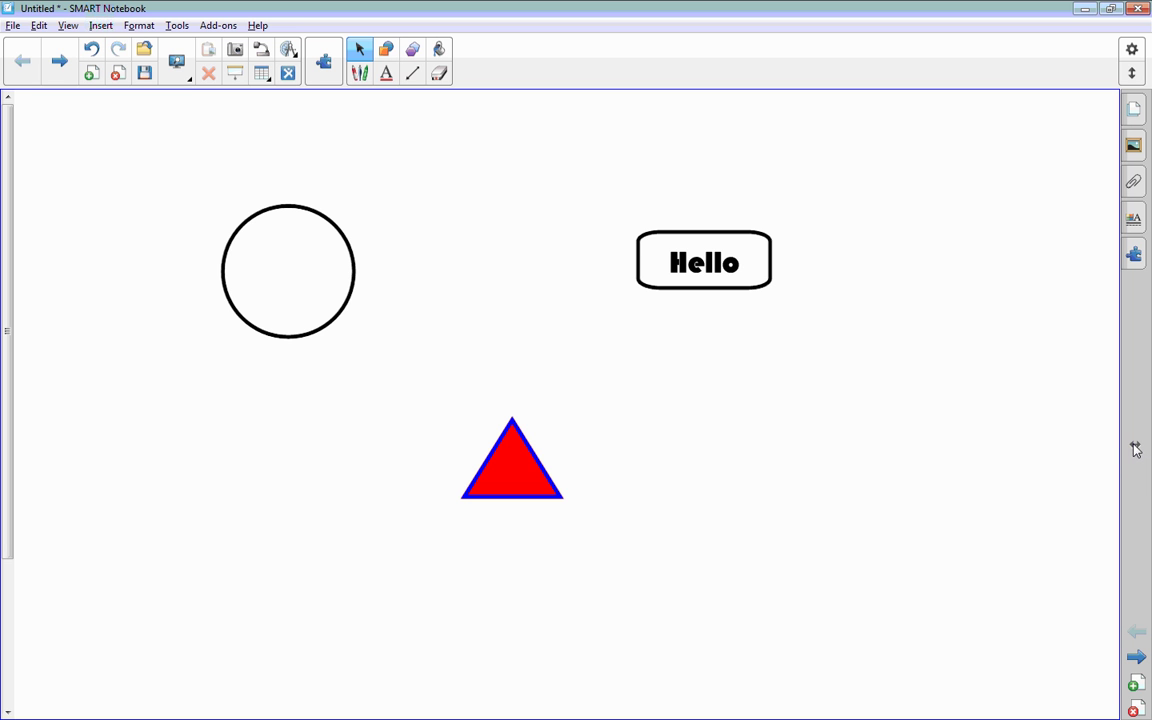
drag(1136, 450, 28, 350)
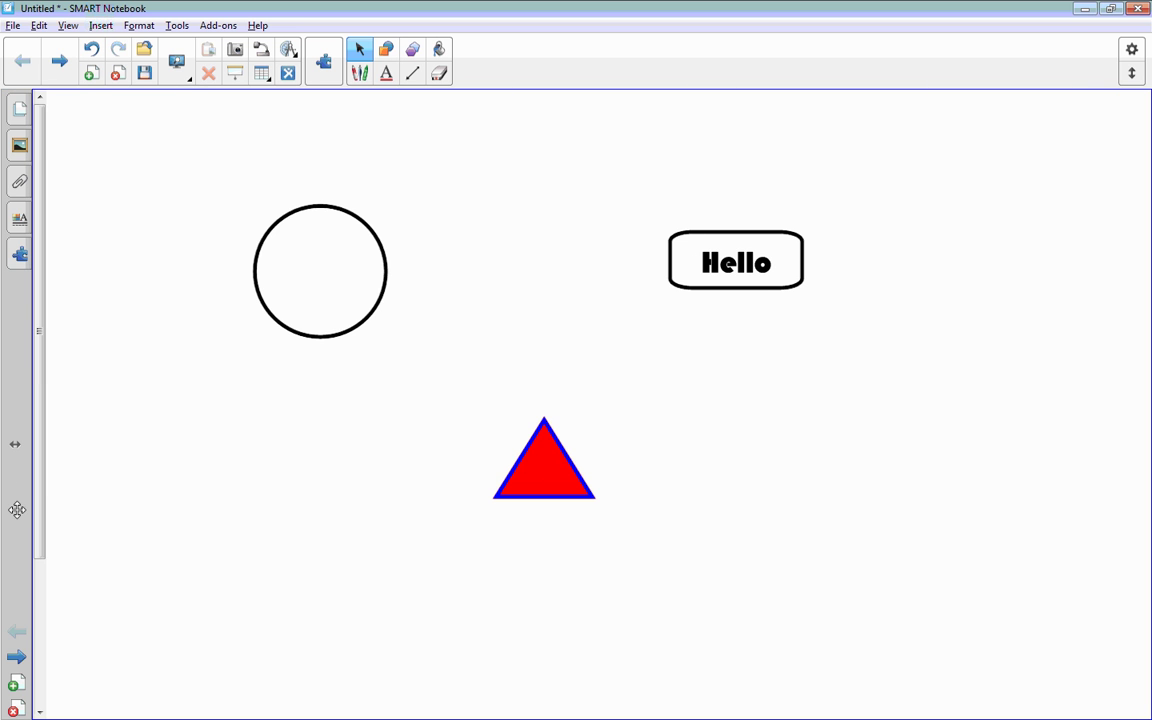
Step: Add a new page and draw a triangle, a yellow star and a pink heart on it
click(91, 73)
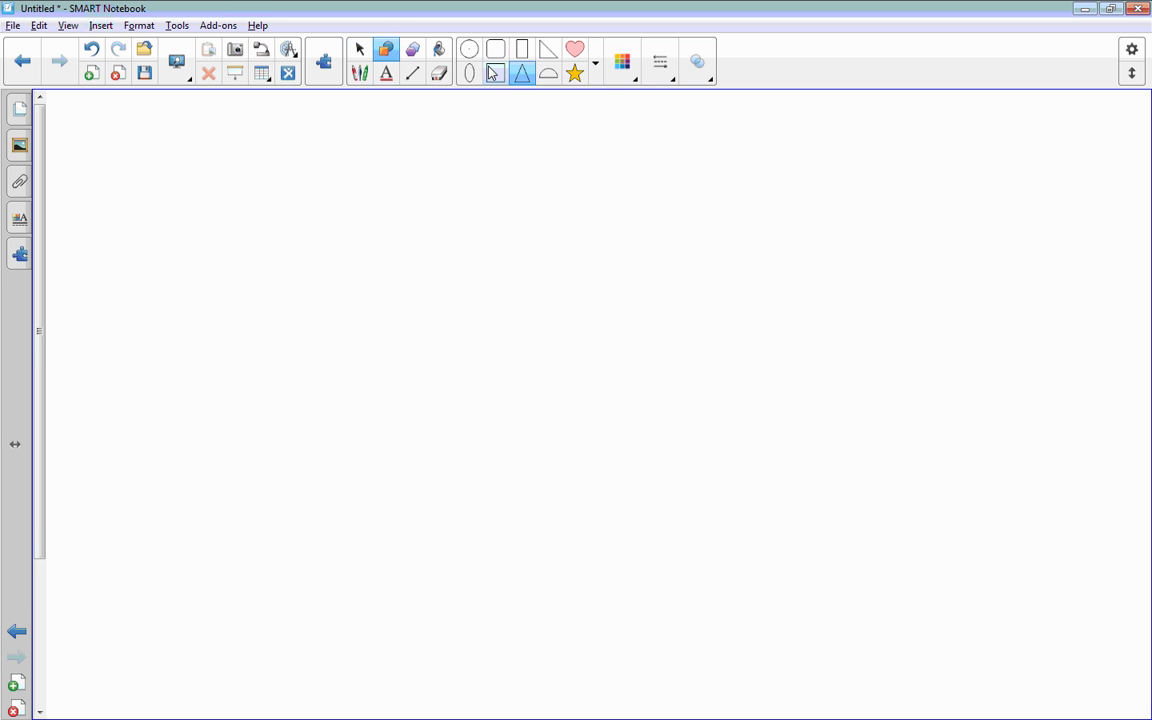
drag(548, 155, 420, 232)
click(575, 73)
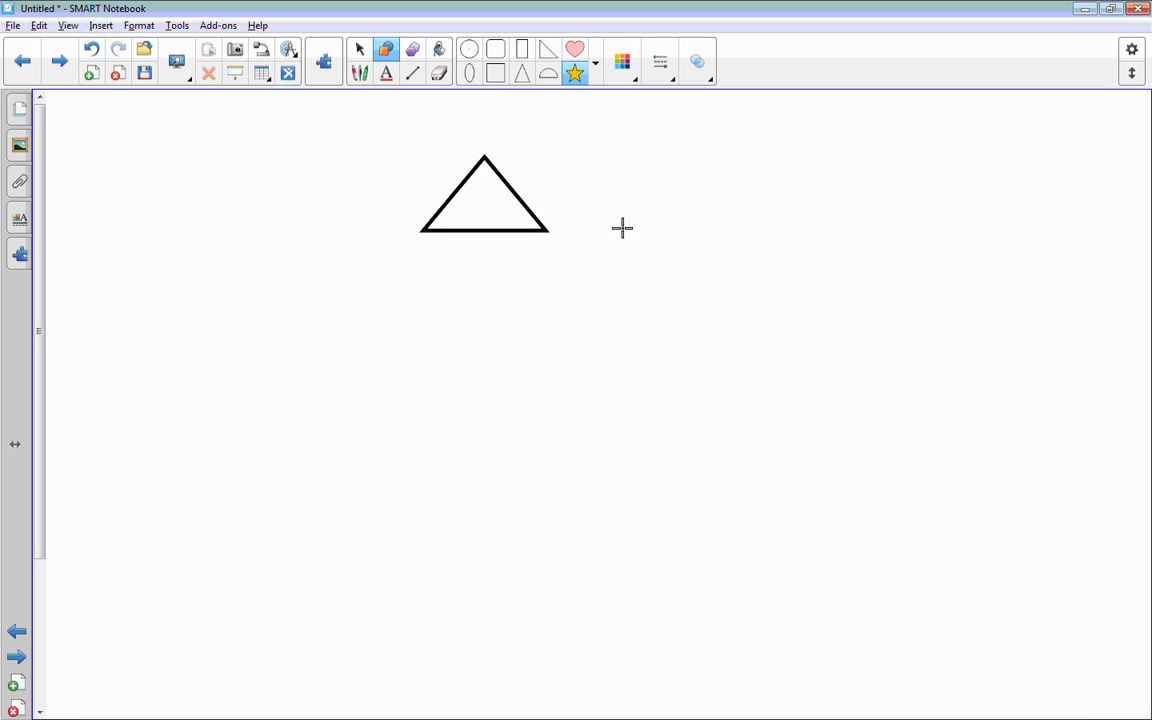
drag(620, 264, 518, 340)
click(574, 49)
drag(758, 404, 897, 535)
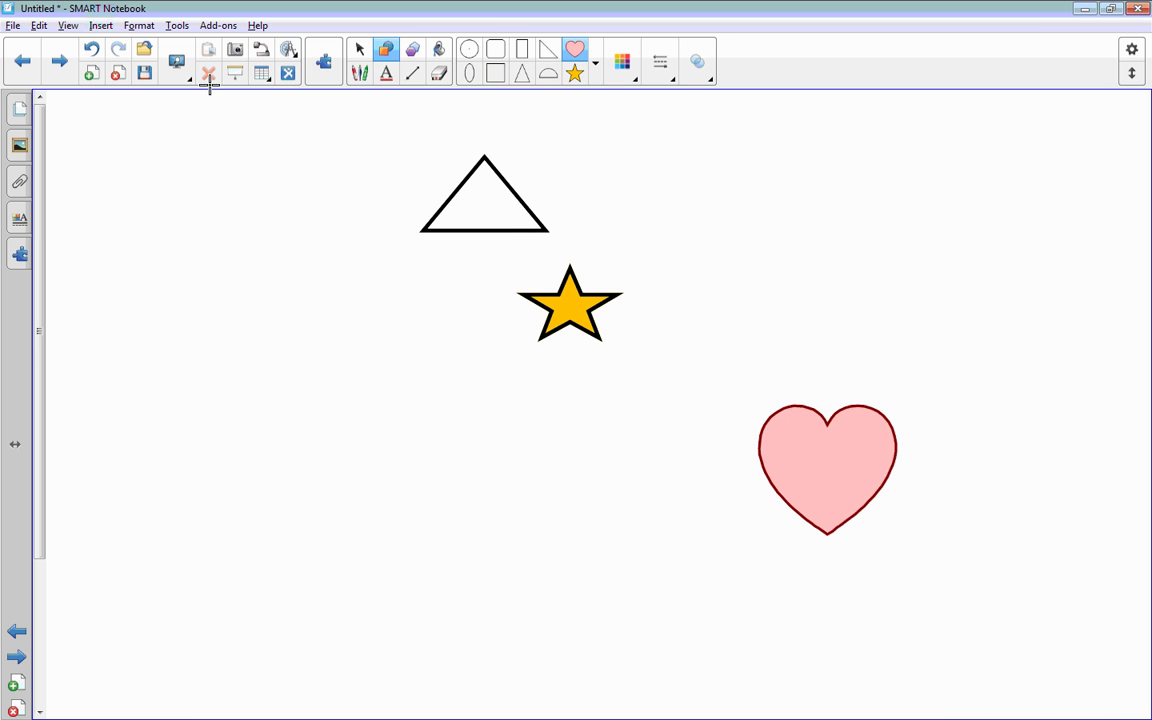
Step: Type 'Hello' in the empty left area, then add another blank page
click(357, 50)
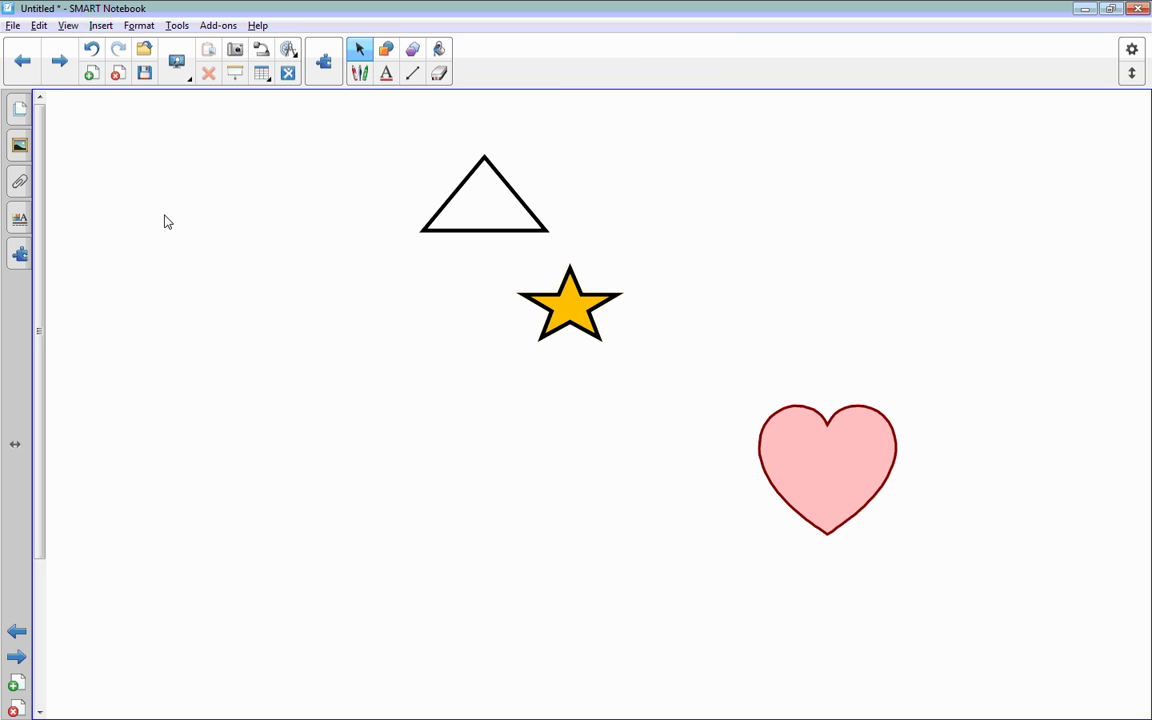
click(167, 221)
text(Hello)
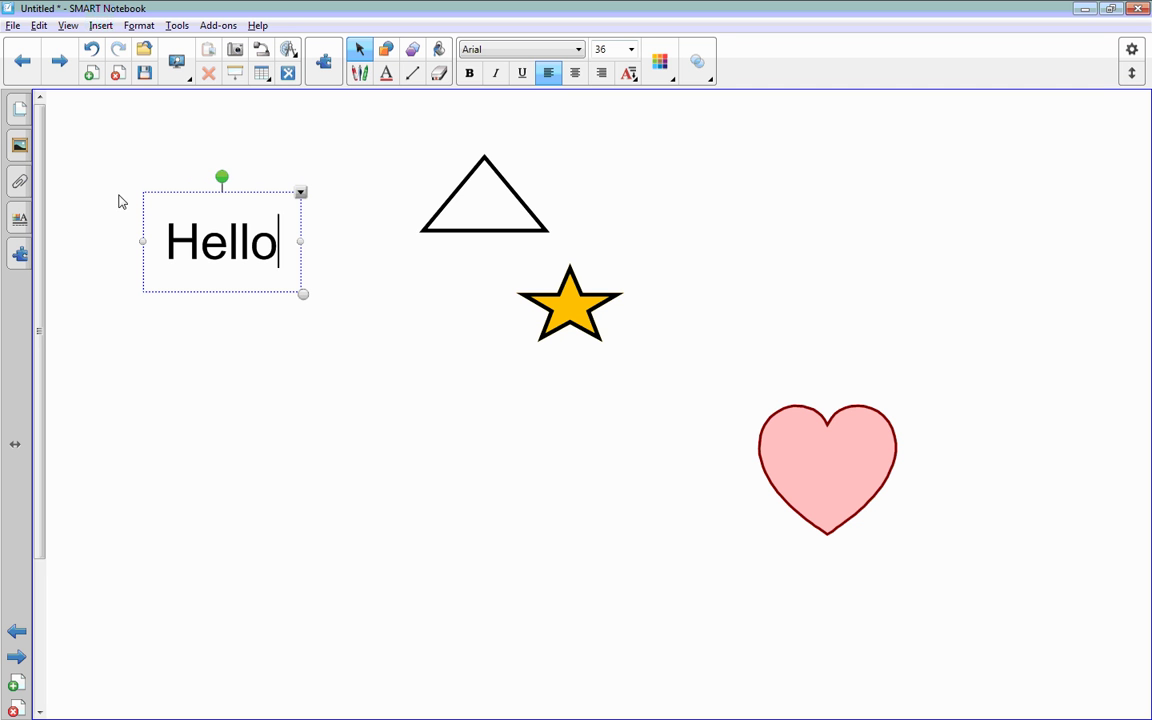
click(176, 347)
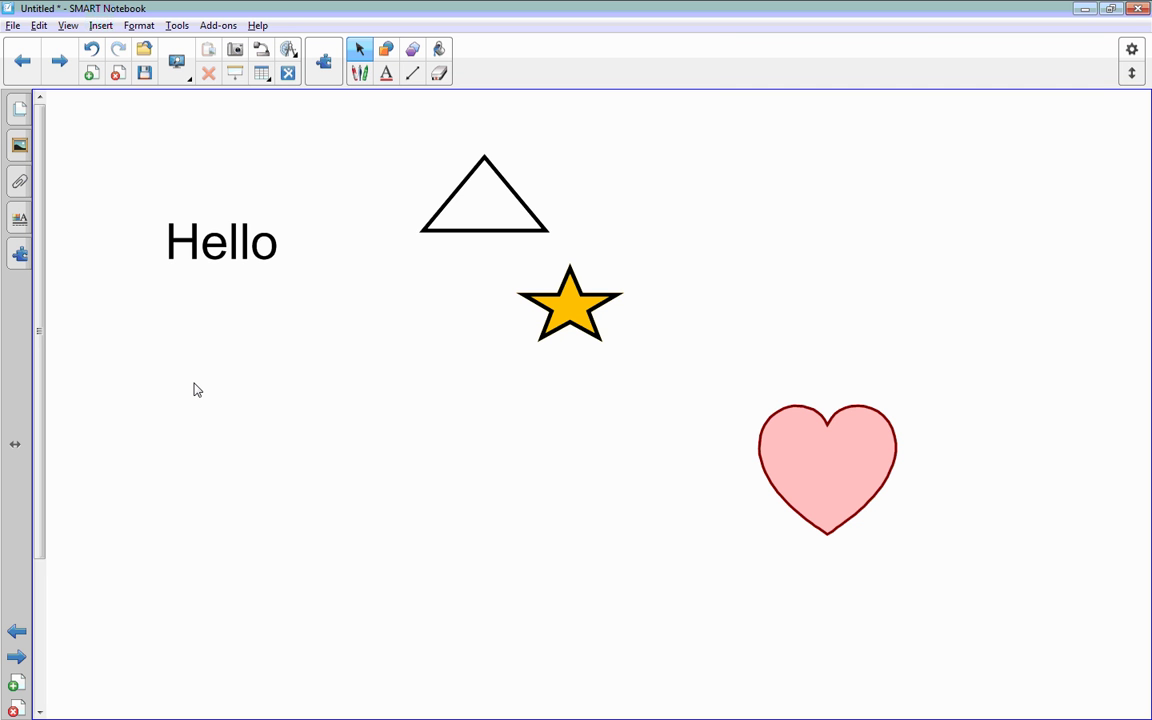
click(93, 75)
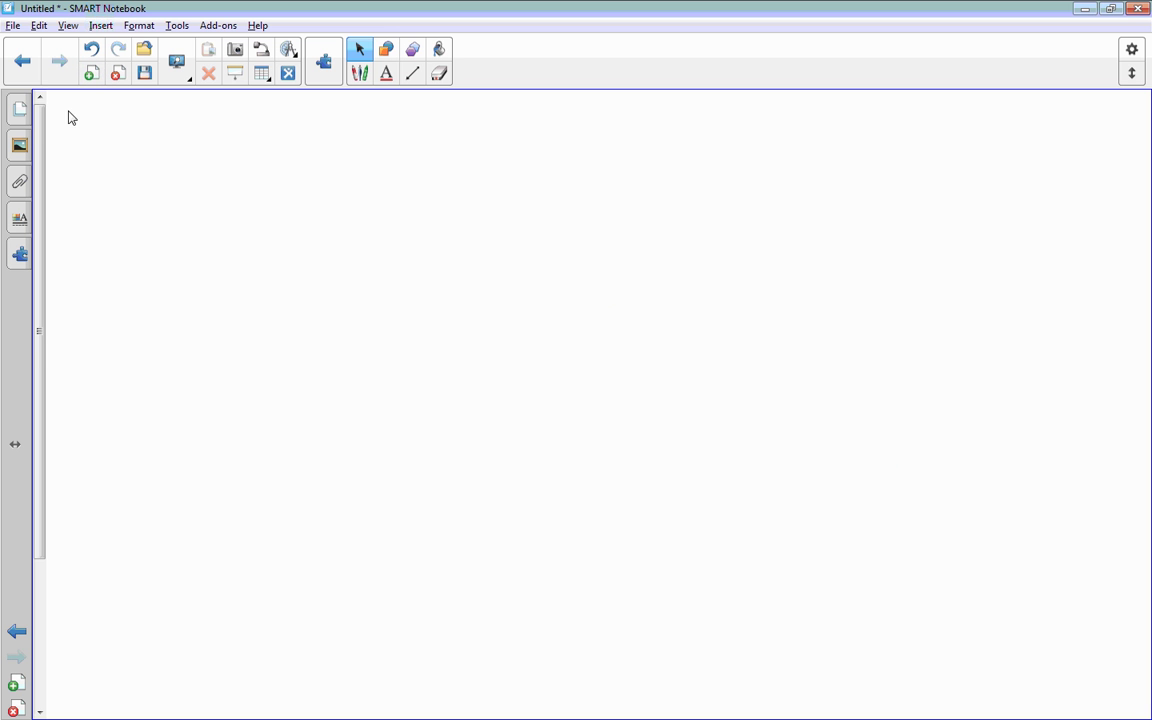
Step: Step back to the shapes page and forward to the blank page, then show the Page Sorter thumbnails
click(18, 70)
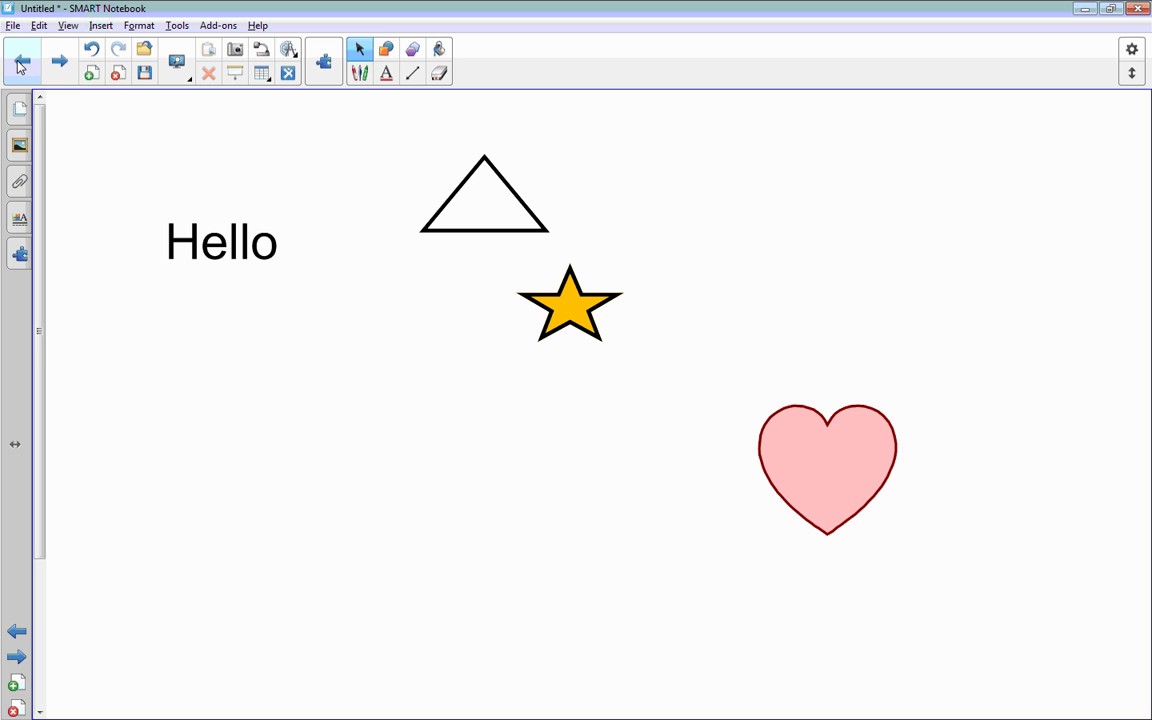
click(62, 66)
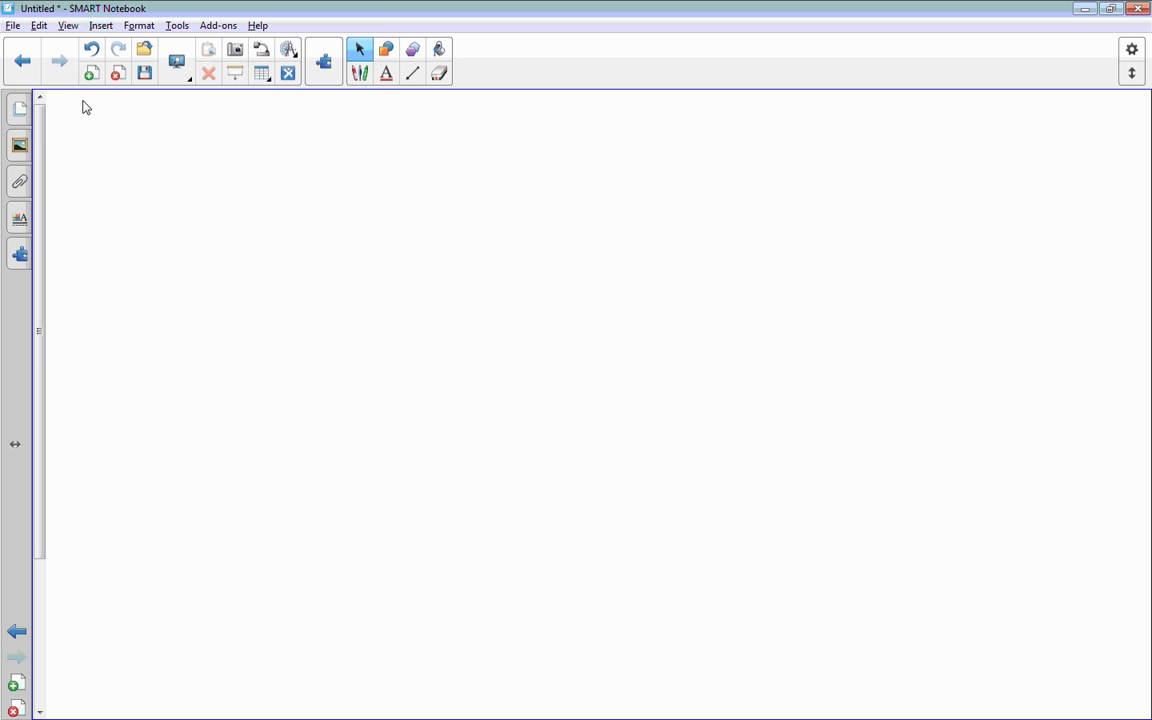
click(18, 111)
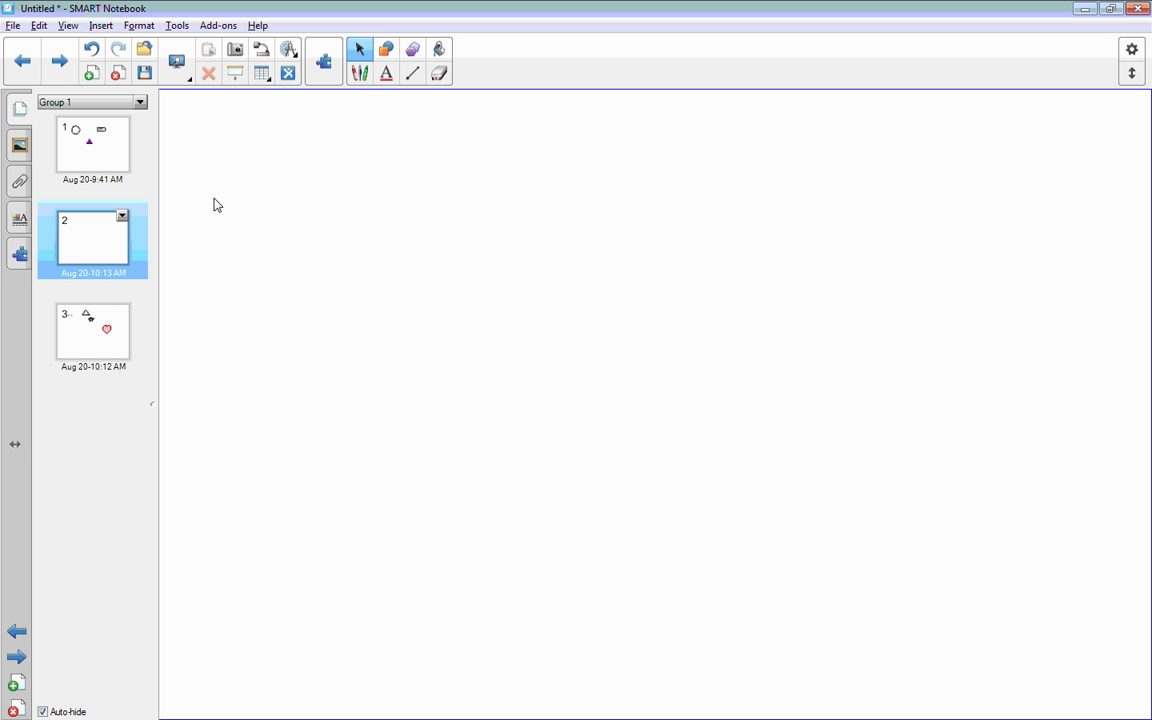
Step: Search the gallery for 'timer' and place two Timer 2 widgets at the page's top right and left
click(20, 146)
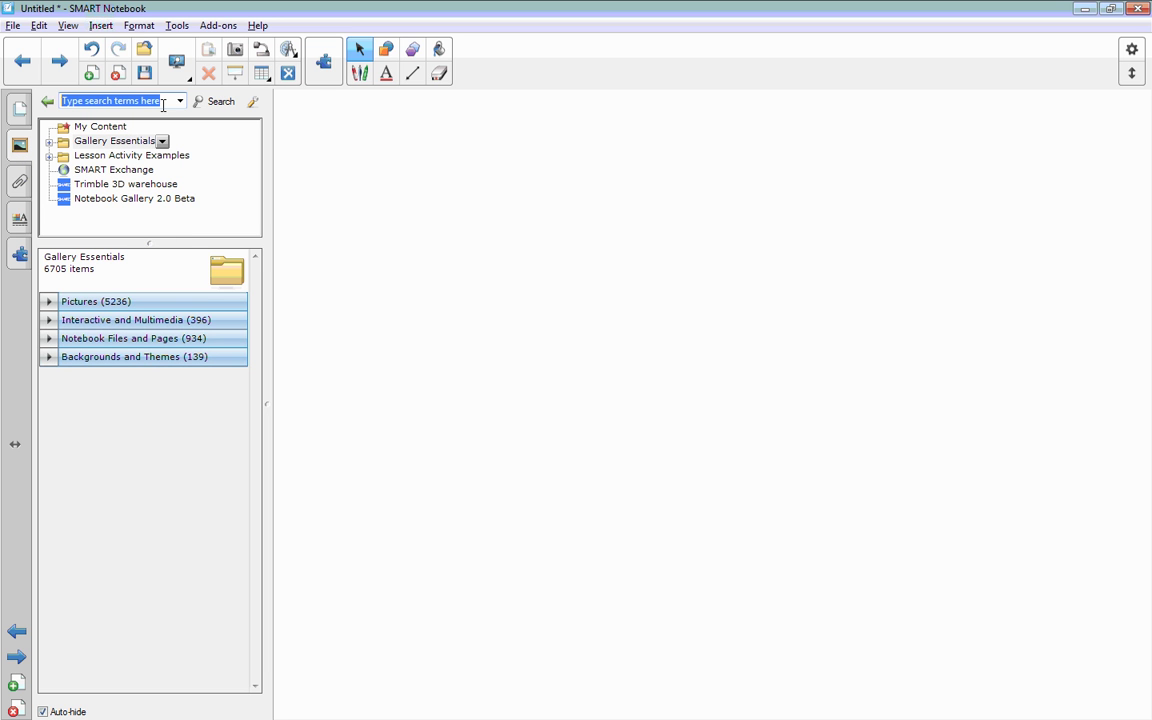
text(timer)
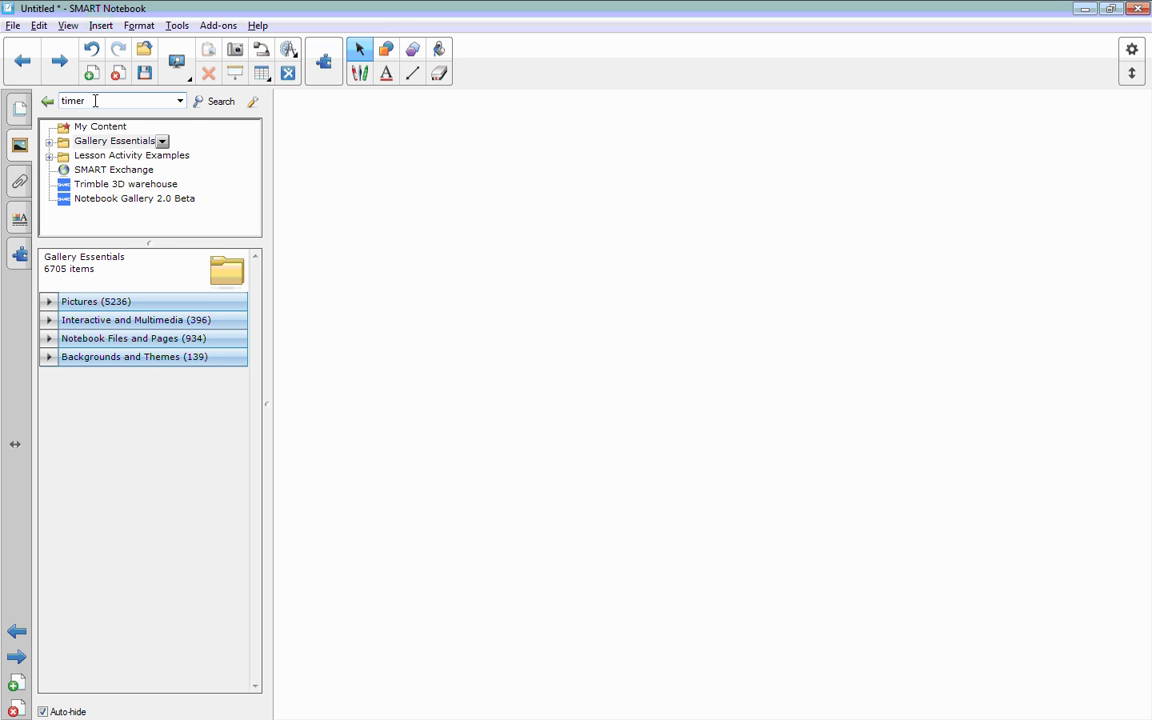
click(214, 102)
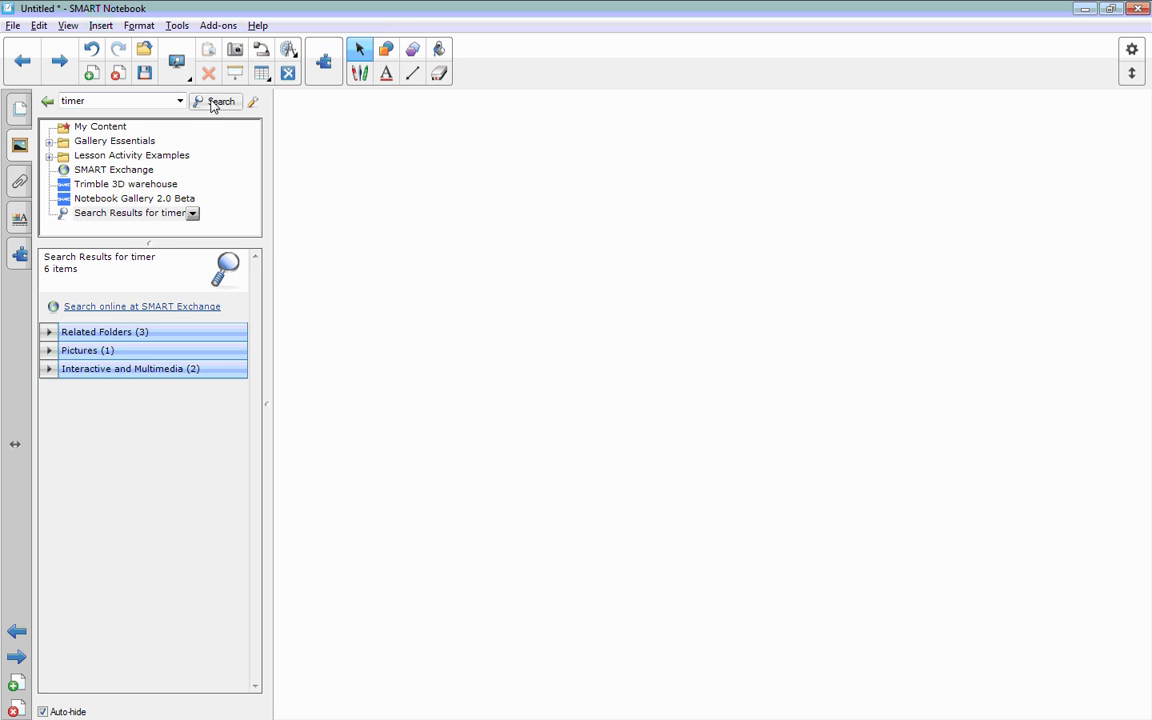
click(100, 372)
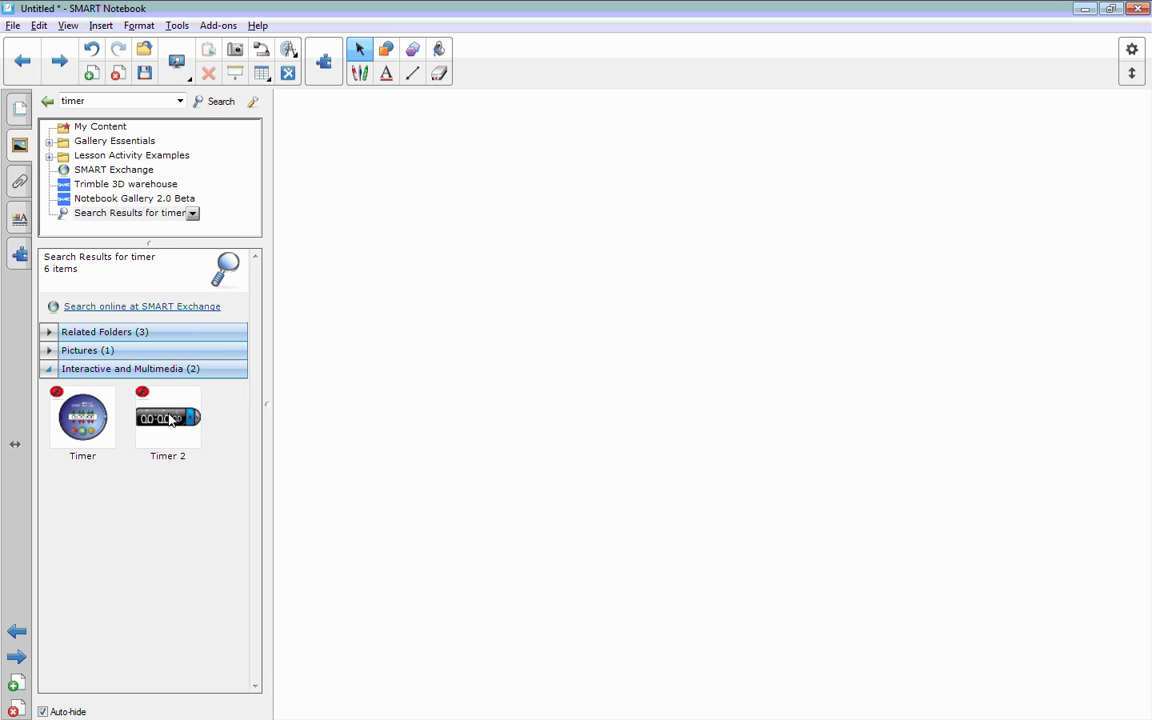
drag(173, 423, 888, 228)
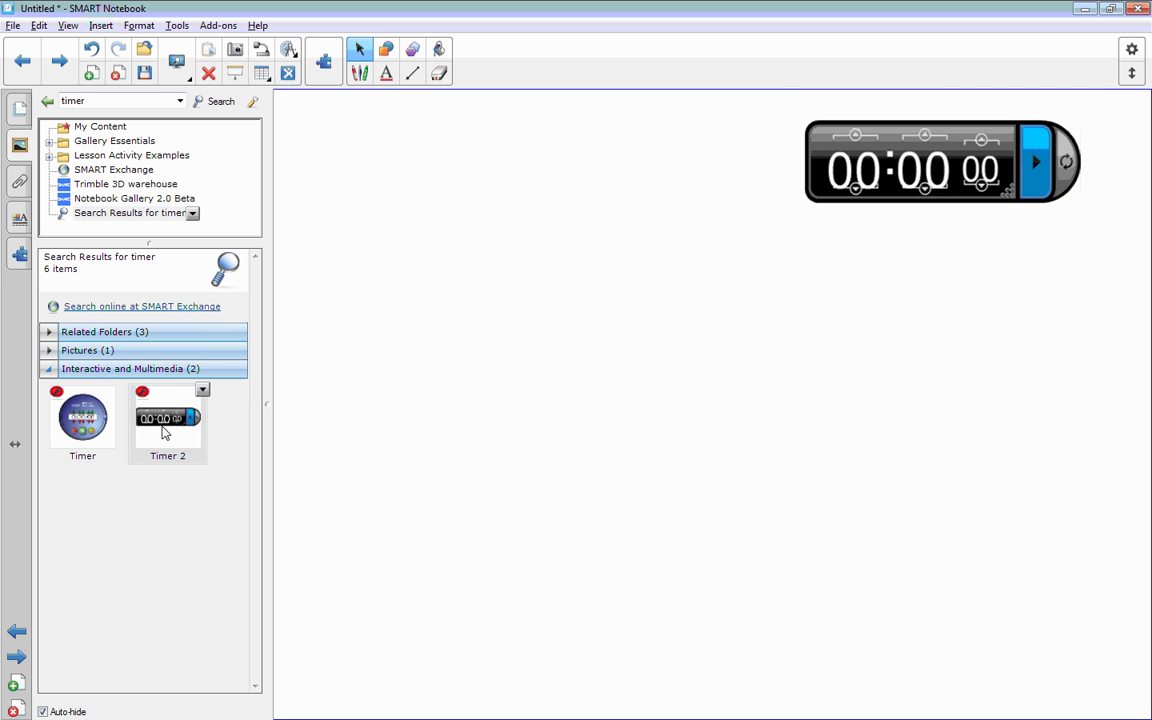
drag(160, 433, 164, 431)
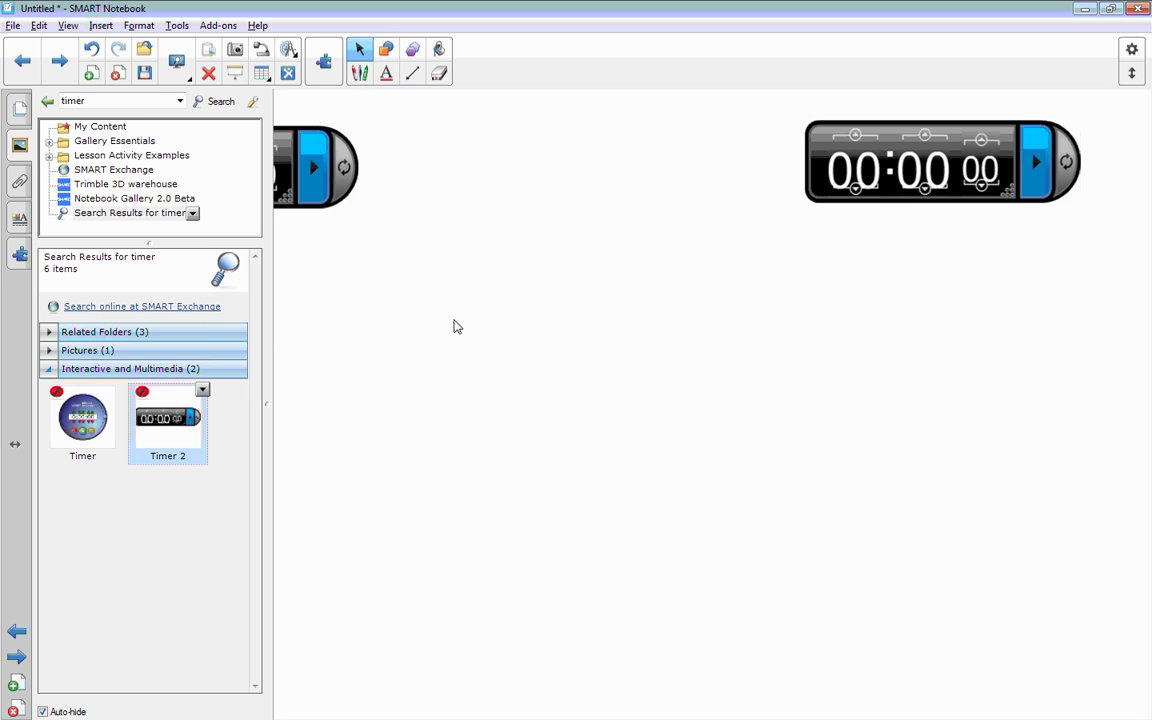
Step: Set the left timer to 3 seconds and start it counting down
click(403, 300)
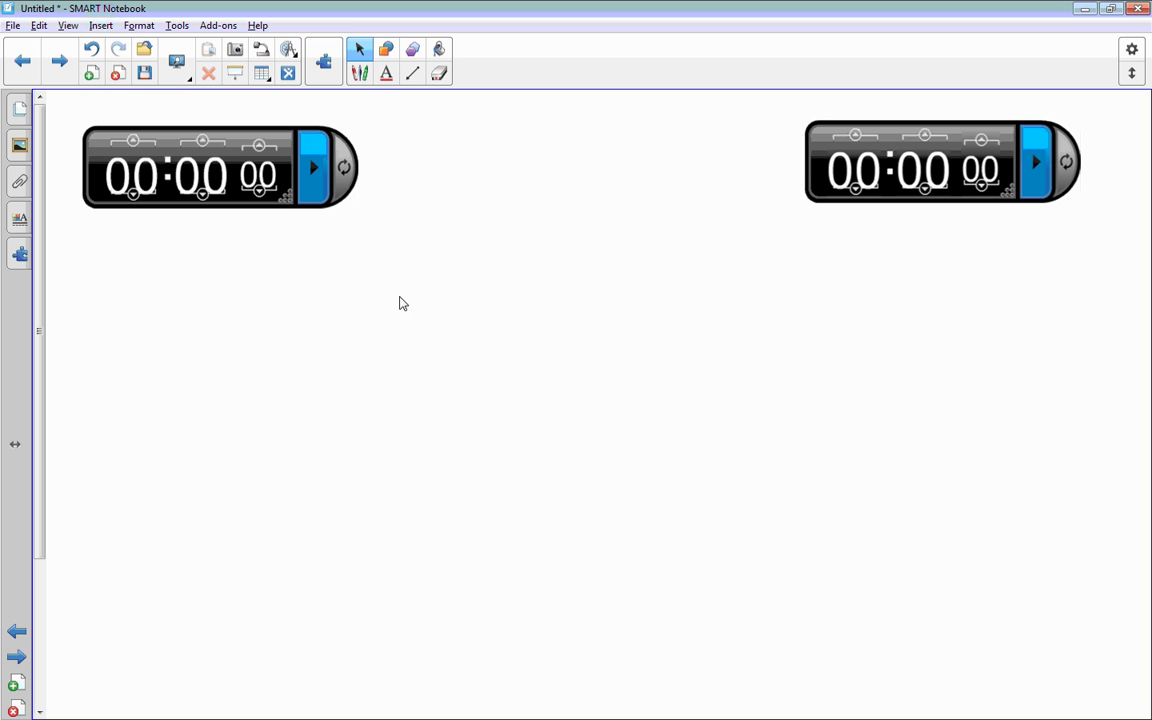
double_click(259, 146)
click(259, 146)
click(203, 142)
click(201, 196)
click(308, 176)
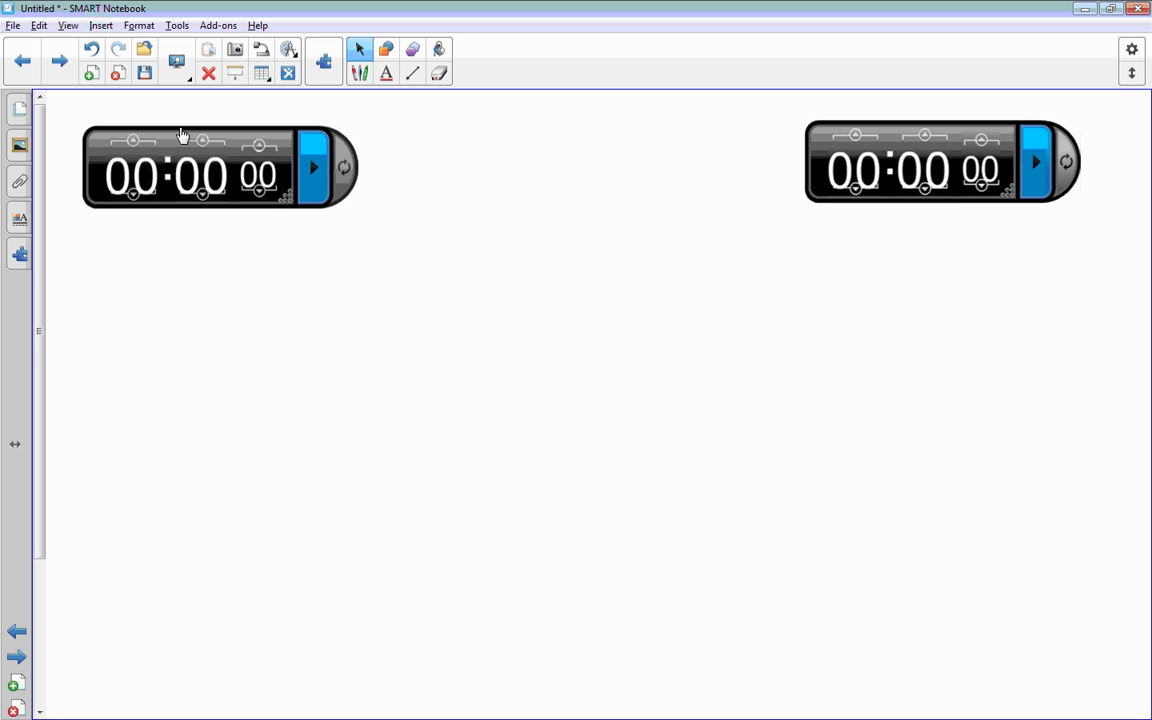
Step: Search the gallery for 'dog' and place the brown dog picture on page 2
click(12, 146)
click(94, 100)
text(dog)
key(Return)
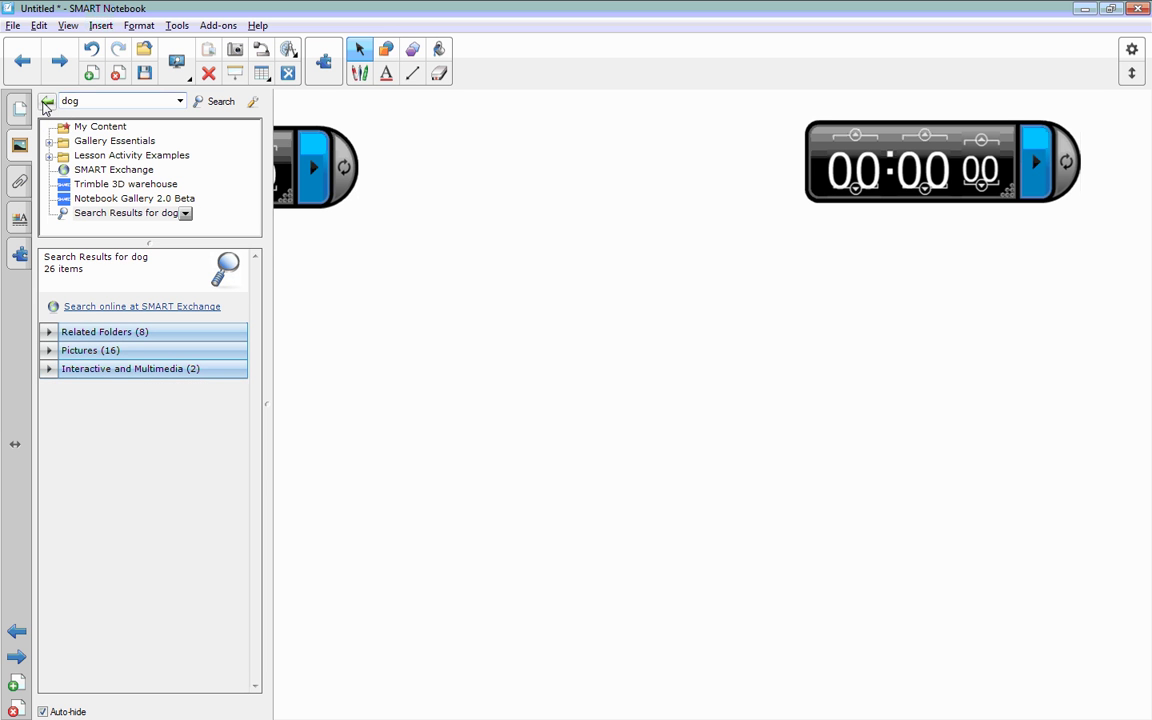
click(112, 354)
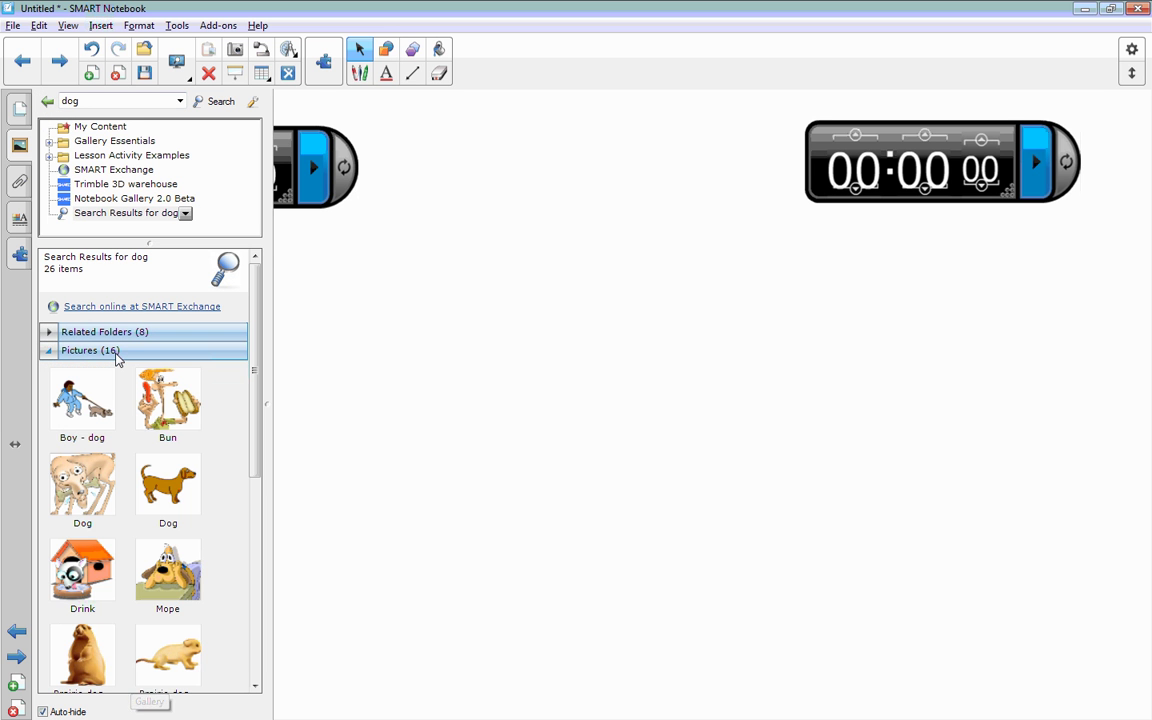
drag(166, 482, 649, 400)
Step: Add a second, smaller interactive dog lower left, then show the page thumbnails
click(125, 352)
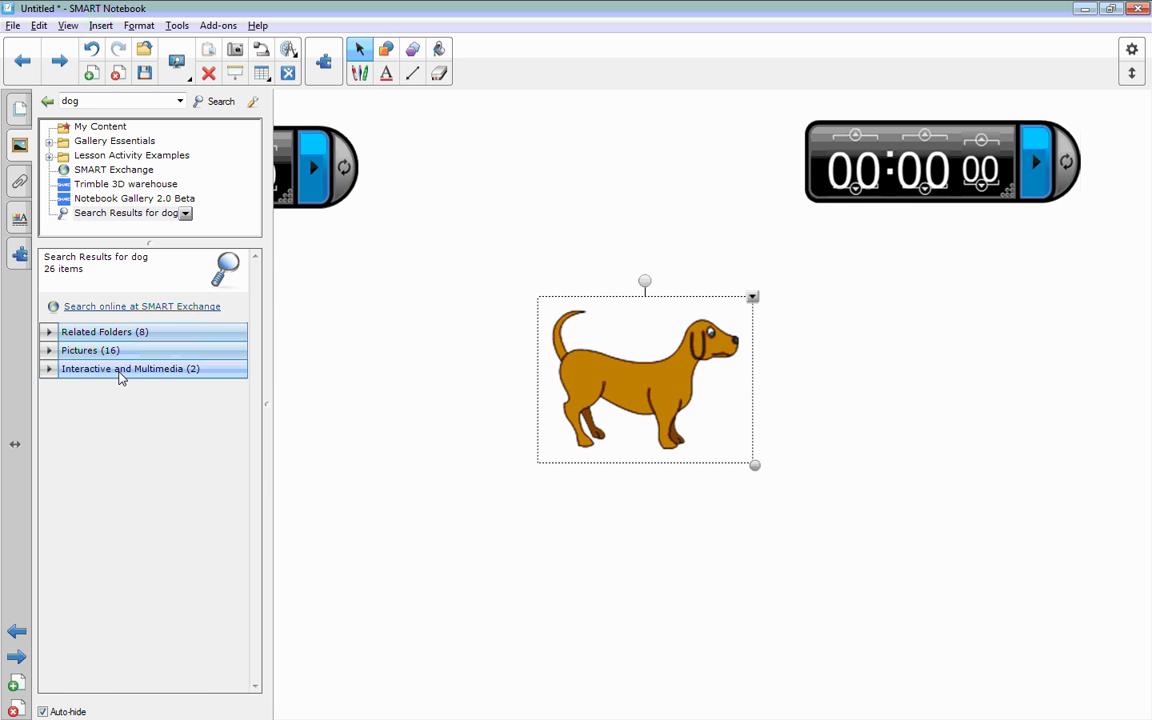
click(120, 372)
drag(90, 428, 400, 510)
click(338, 601)
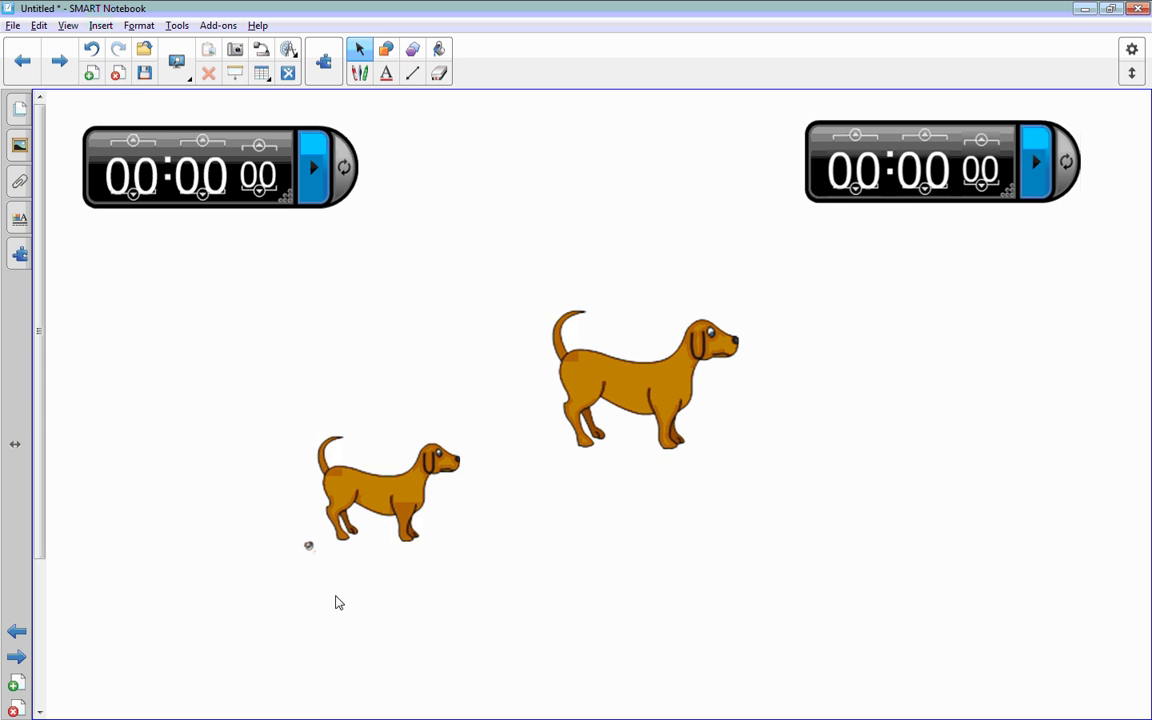
click(309, 554)
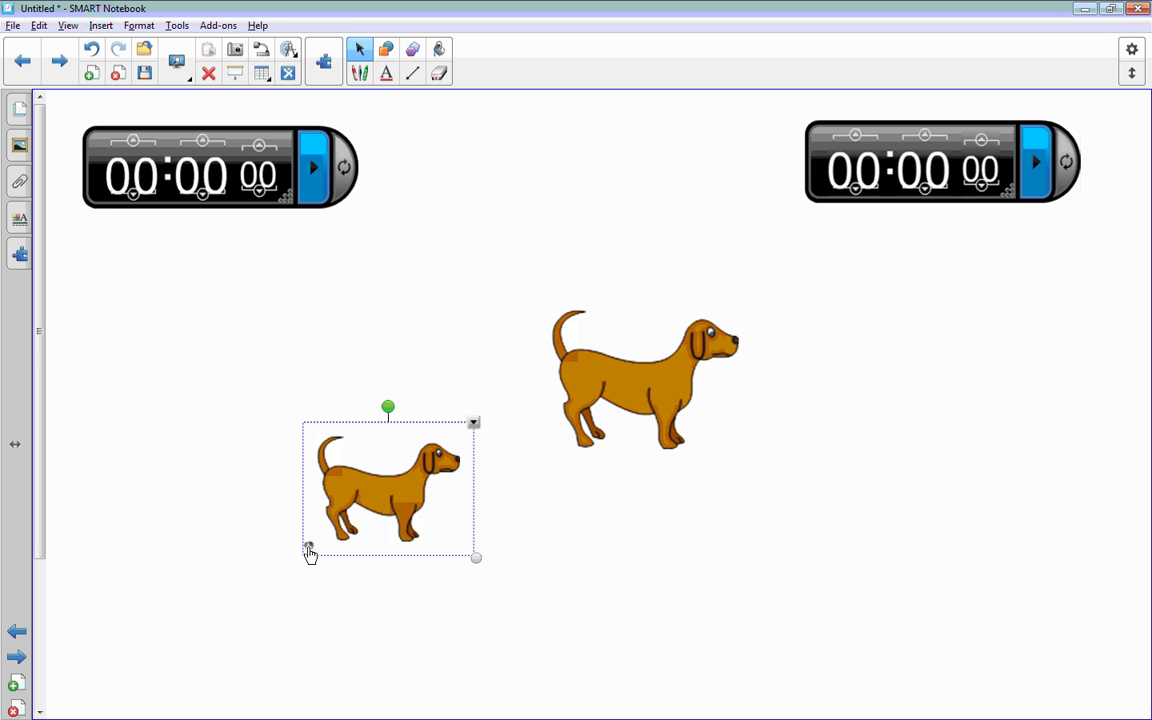
click(222, 553)
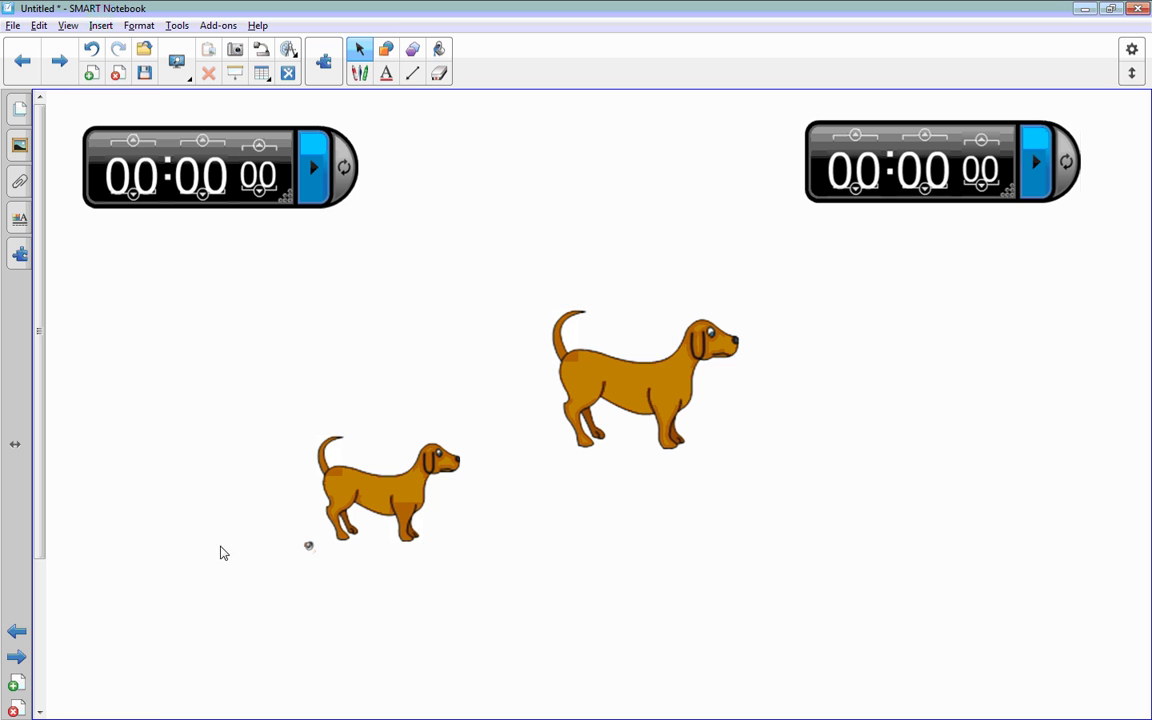
click(17, 112)
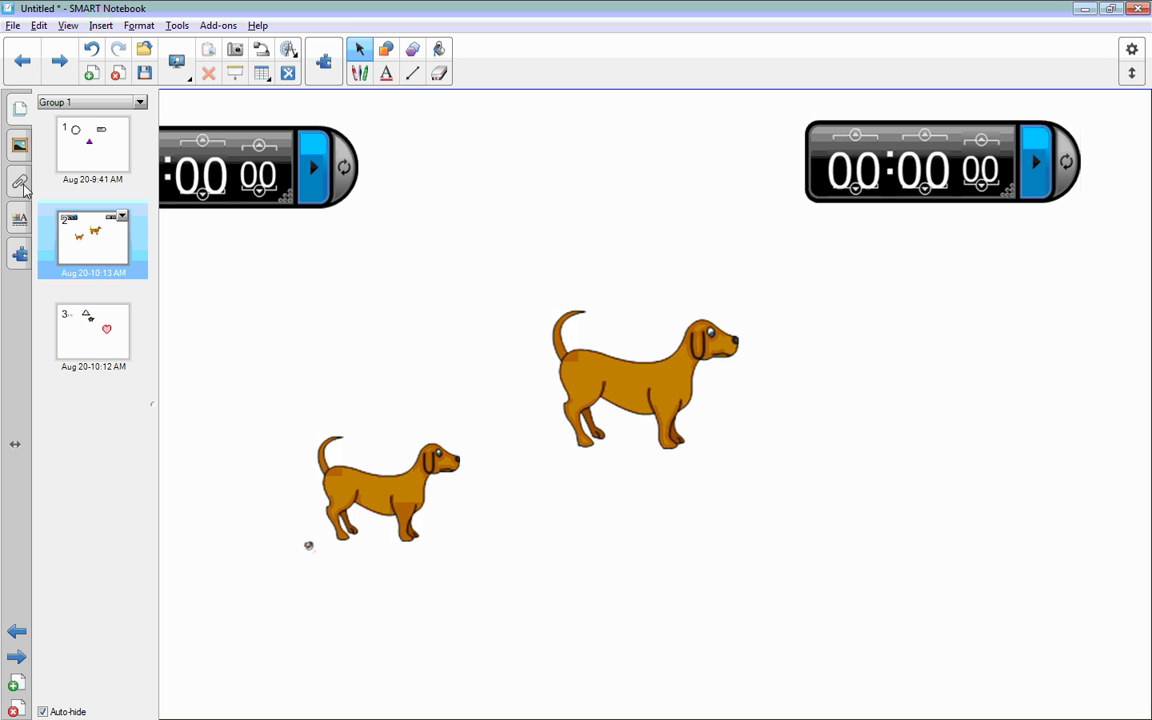
Step: Insert a new blank page after page 3, the shapes page
click(77, 335)
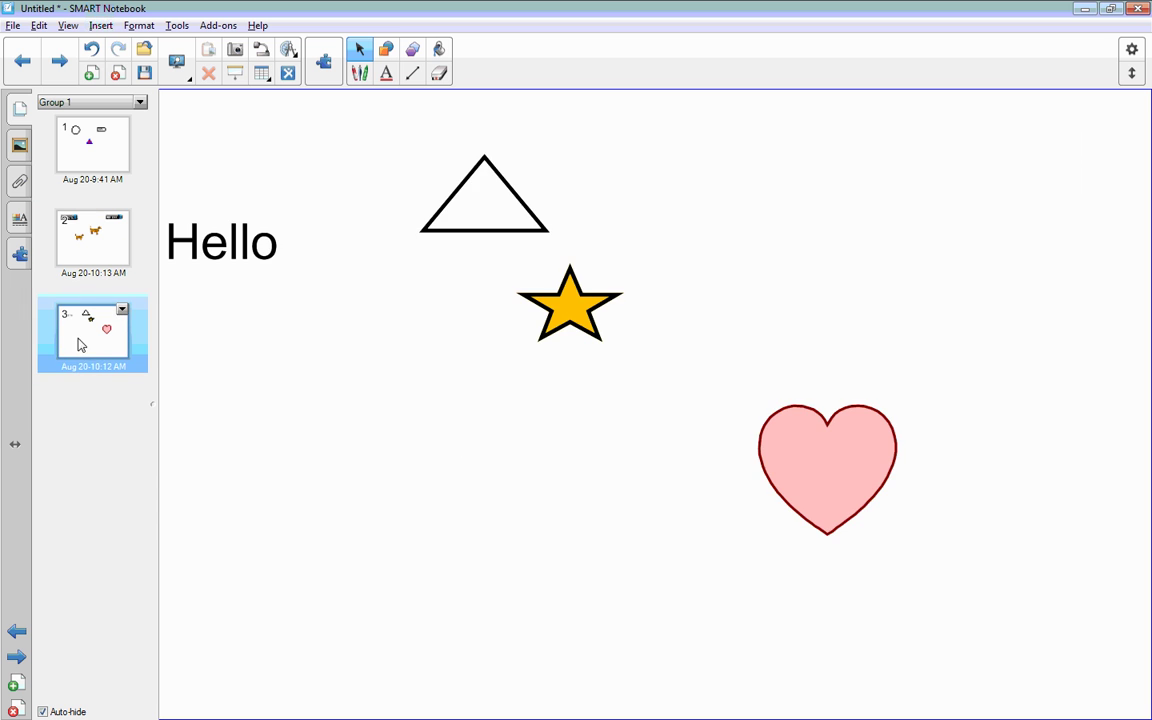
click(91, 73)
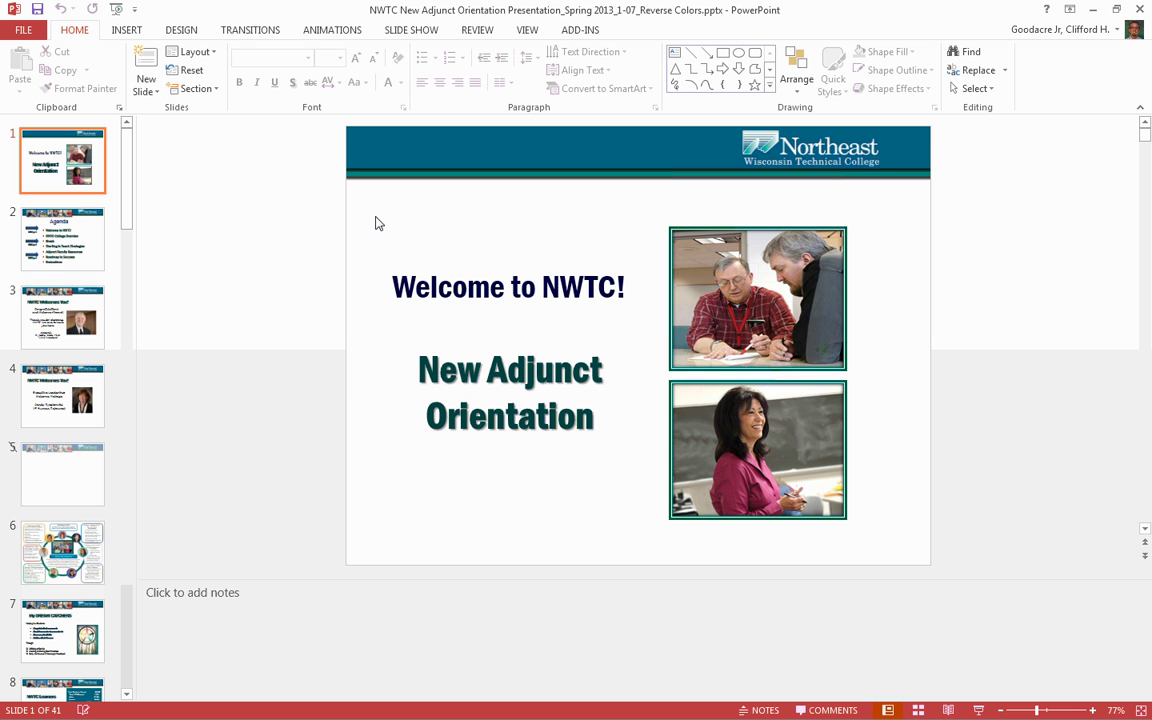
Step: Copy both photos from the 'Welcome to NWTC!' slide and switch back to SMART Notebook
drag(377, 215, 895, 537)
right_click(695, 256)
click(732, 288)
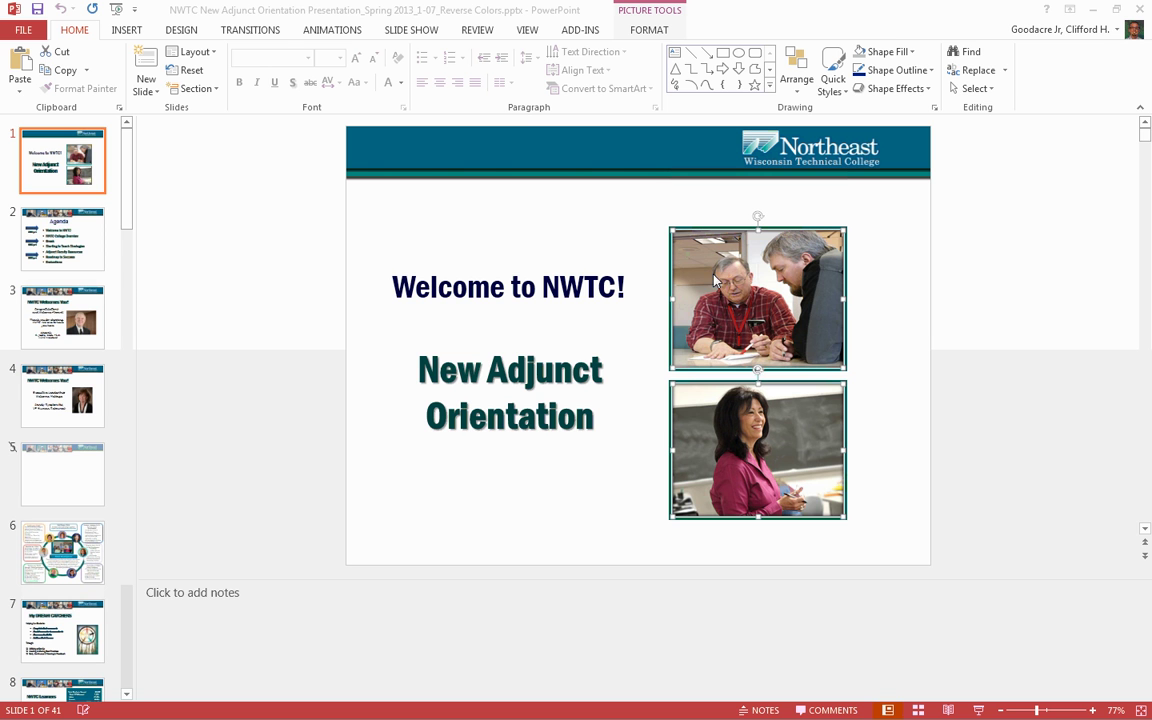
key(alt+Tab)
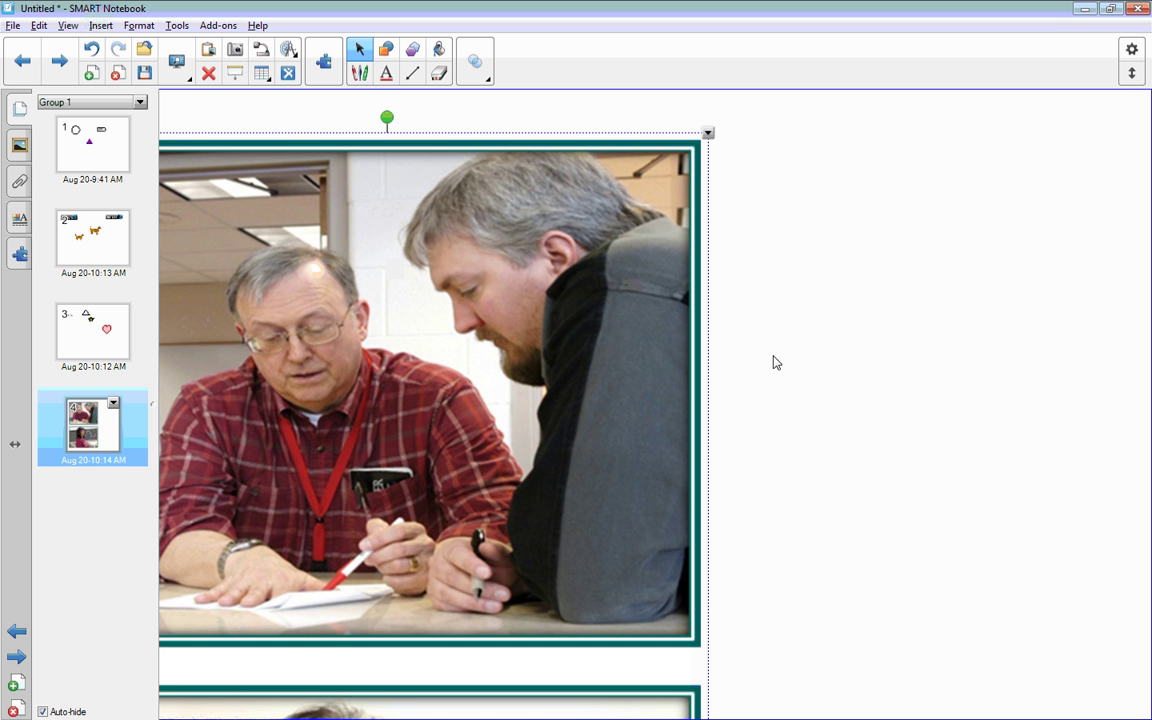
Step: Shrink the two pasted photos, move them to the right side of page 4, and minimize Notebook
scroll(952, 457, down, 3)
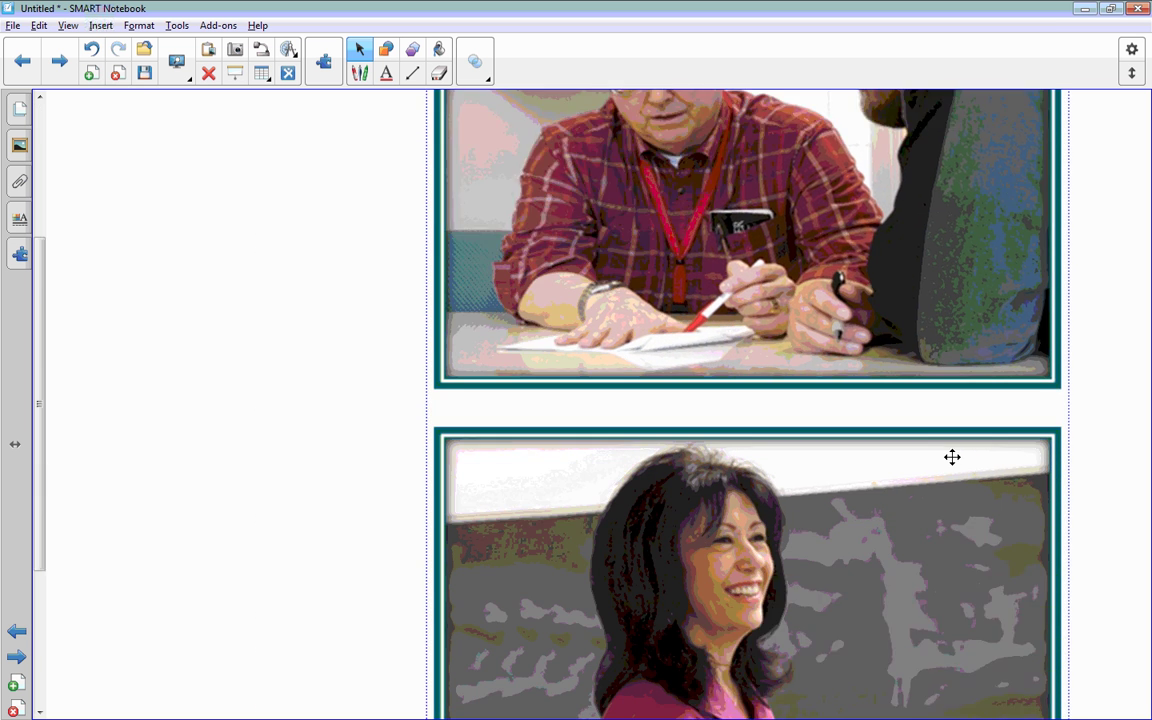
scroll(952, 457, down, 3)
drag(1066, 675, 802, 311)
scroll(653, 512, up, 4)
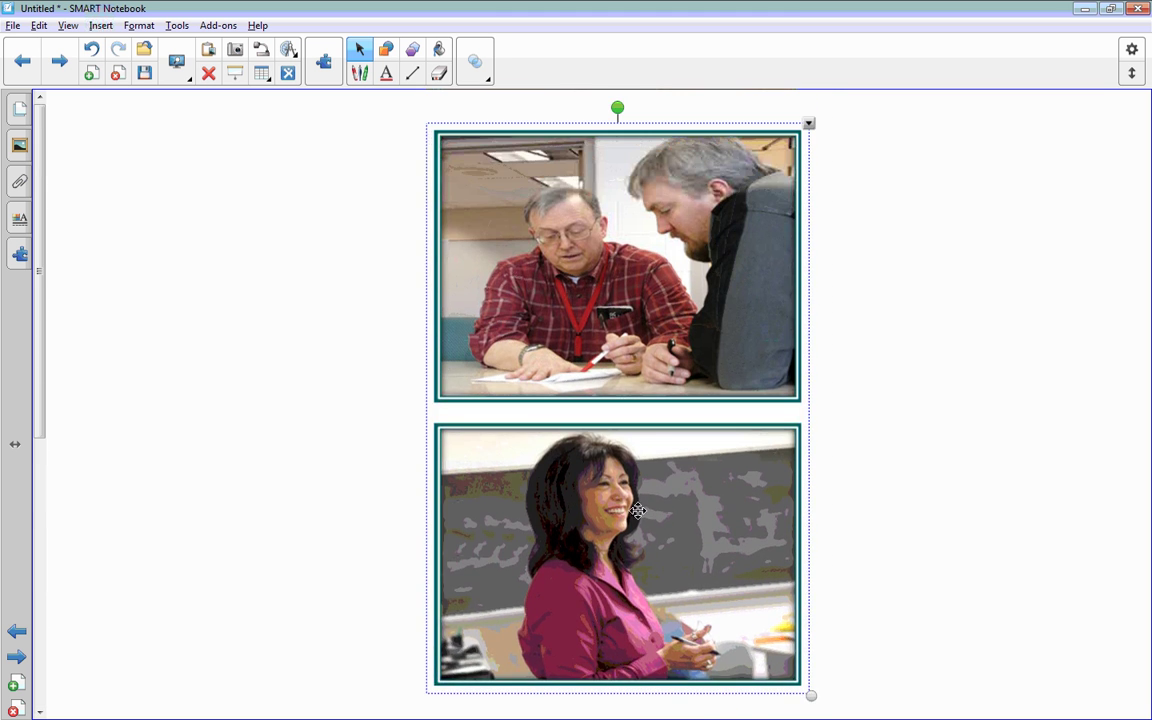
drag(651, 521, 903, 526)
click(446, 530)
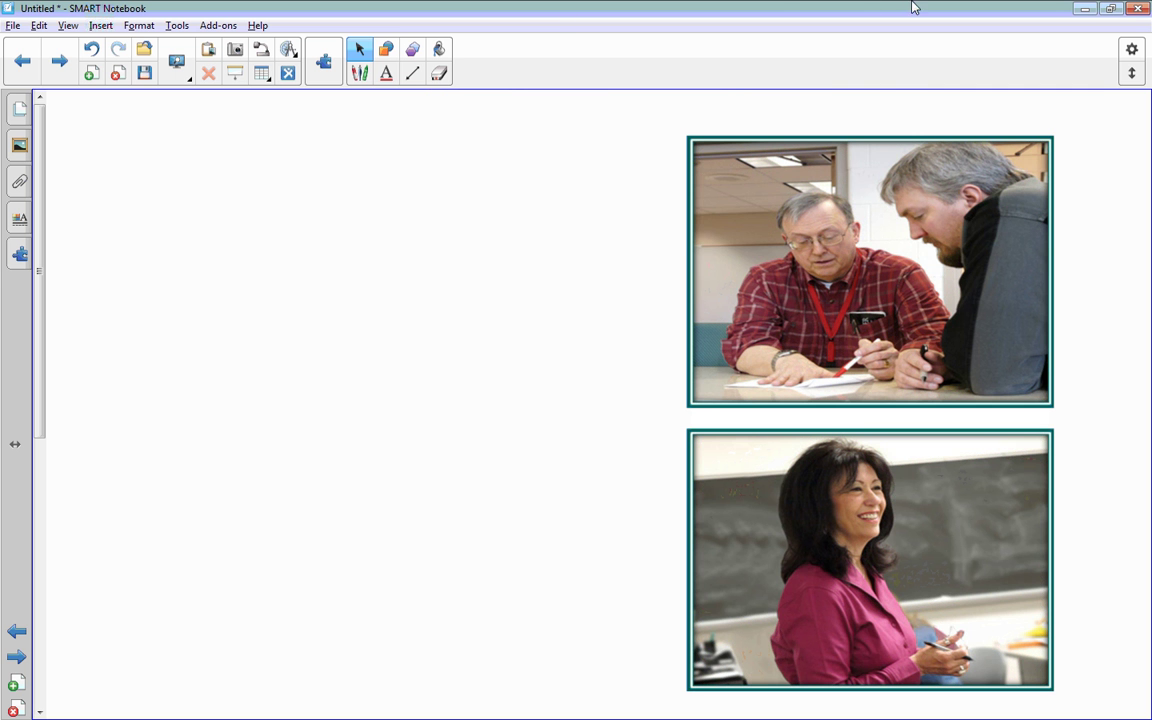
click(1084, 9)
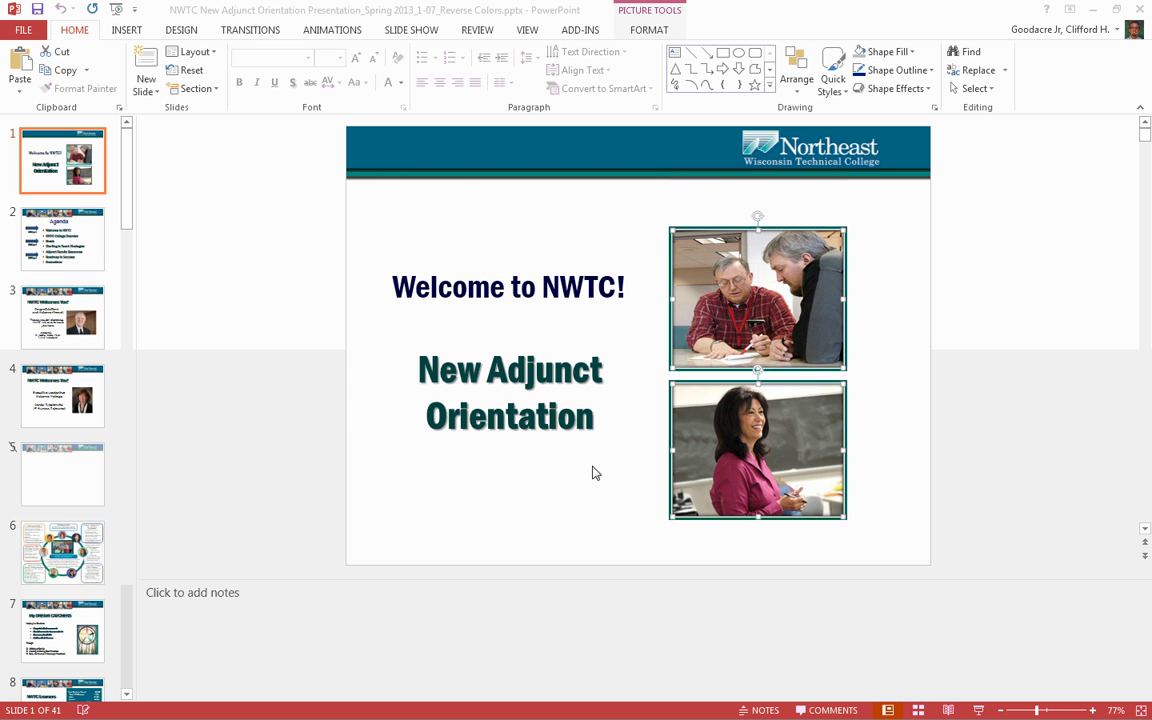
Step: Minimize PowerPoint and the 5 Day Bood Camp Fall 2015 Explorer window
click(1093, 9)
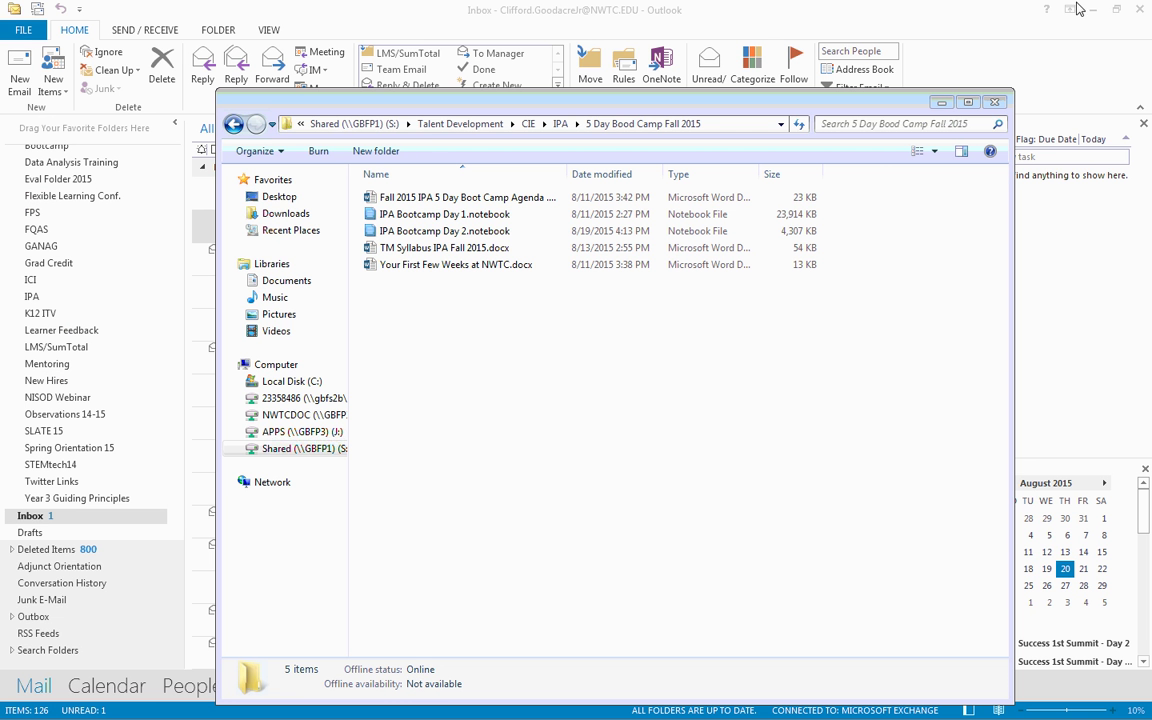
click(943, 103)
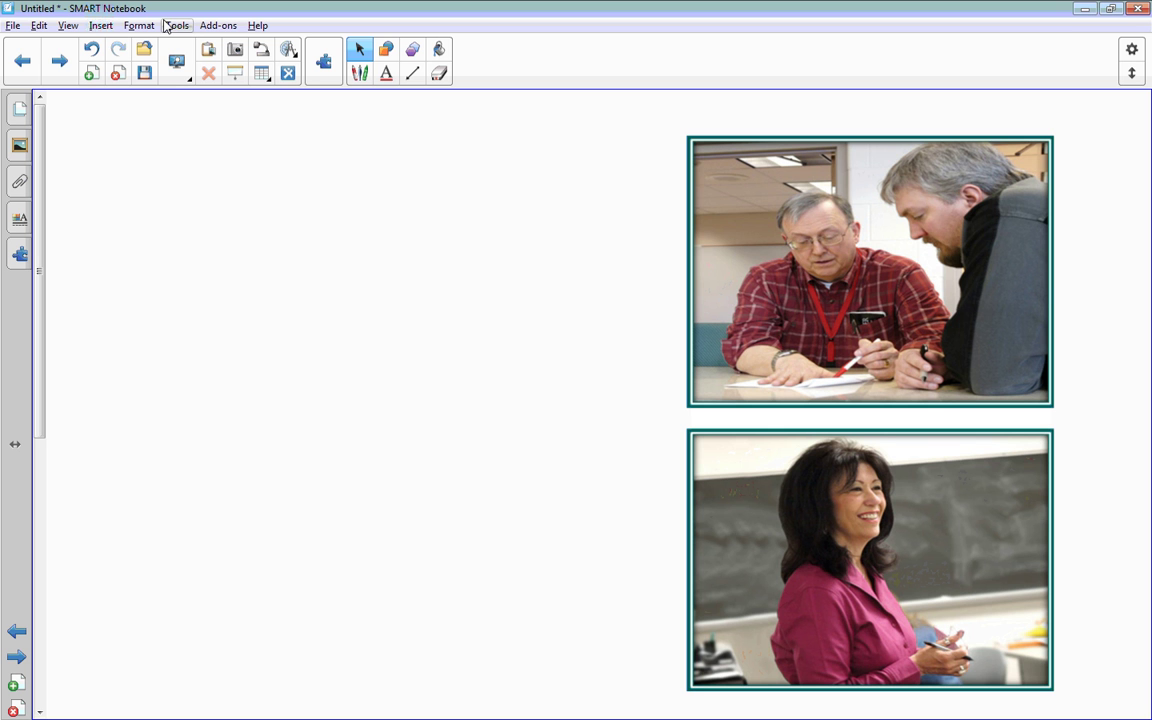
click(12, 27)
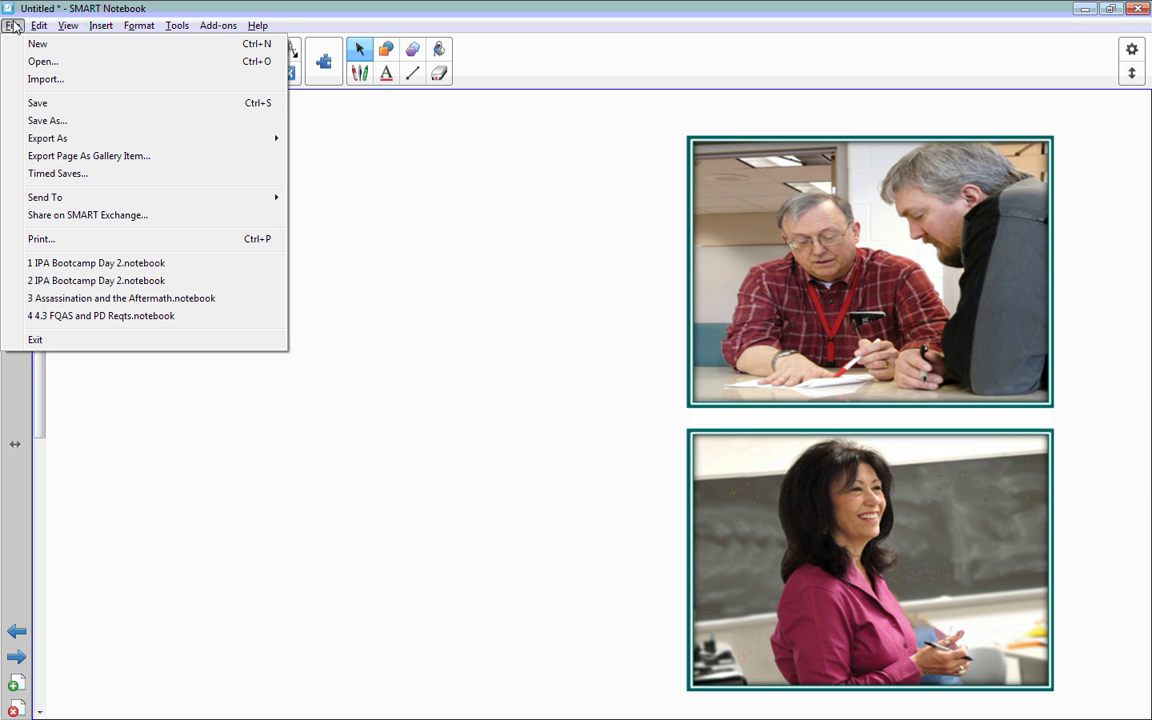
click(112, 124)
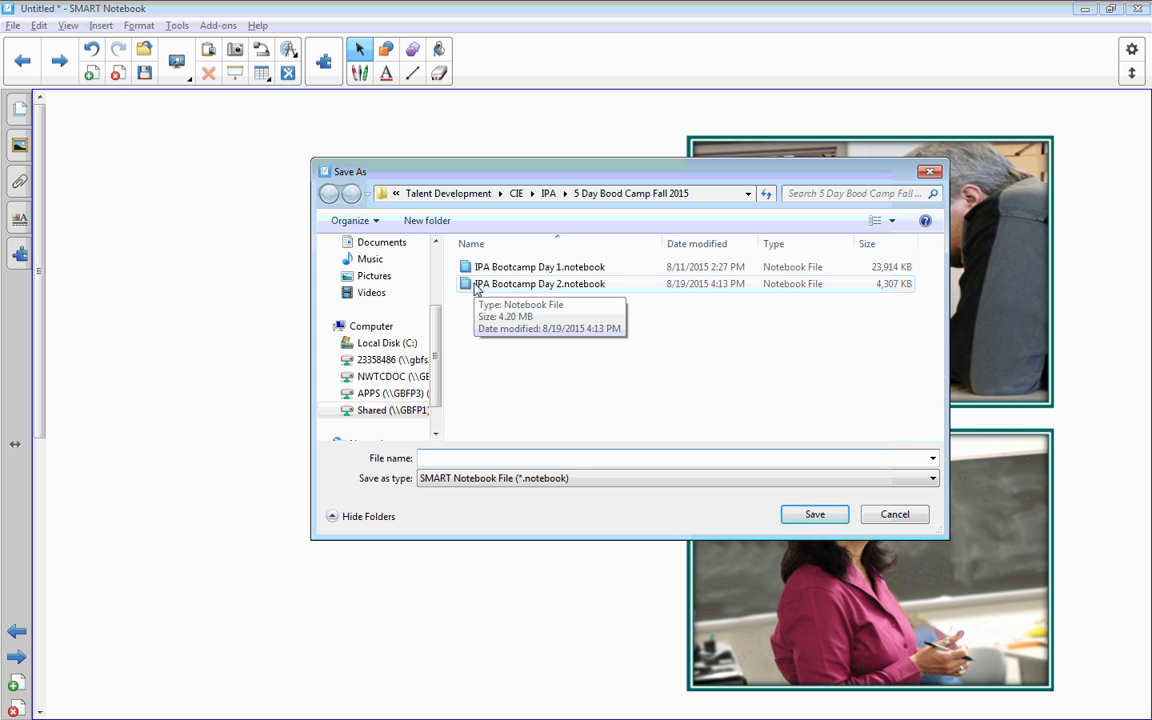
click(898, 518)
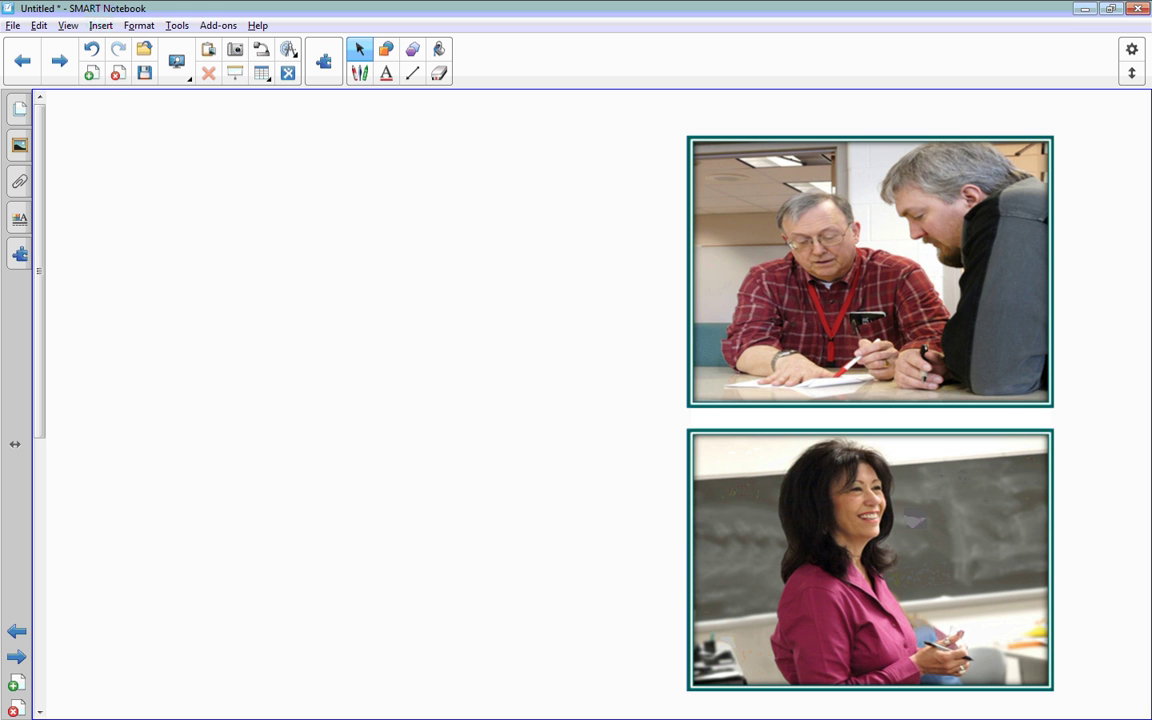
Step: Start a PDF export and try a Handouts layout with Medium thumbnails
click(16, 28)
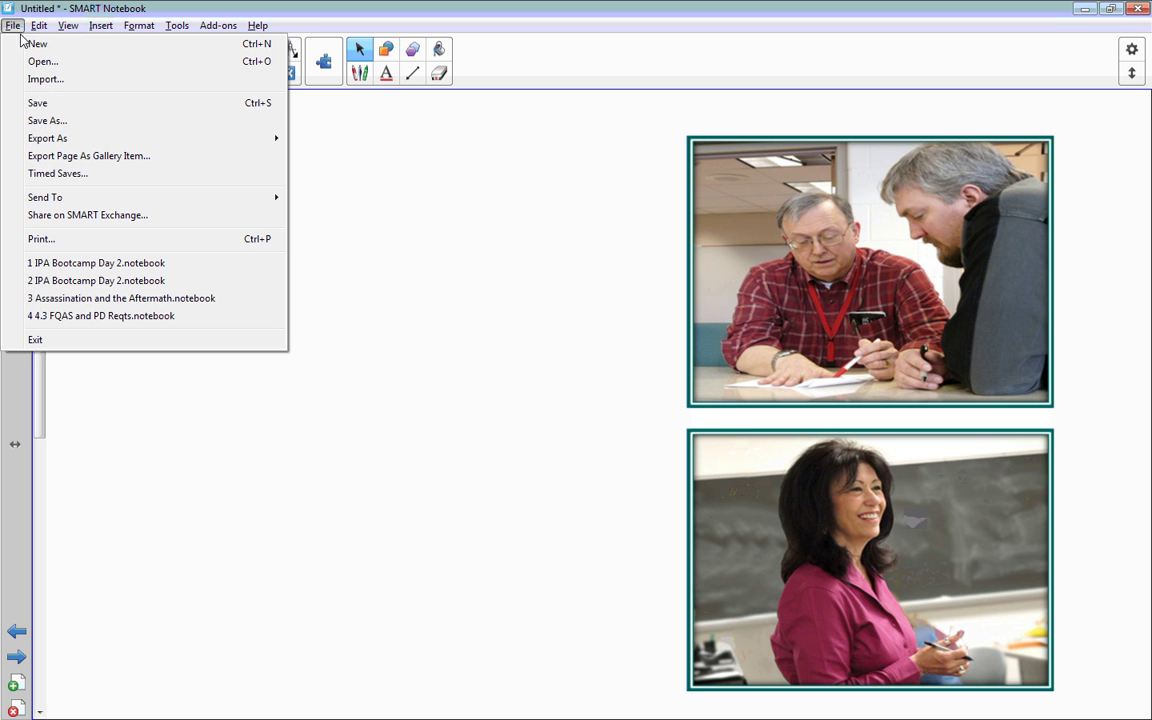
mouse_move(127, 140)
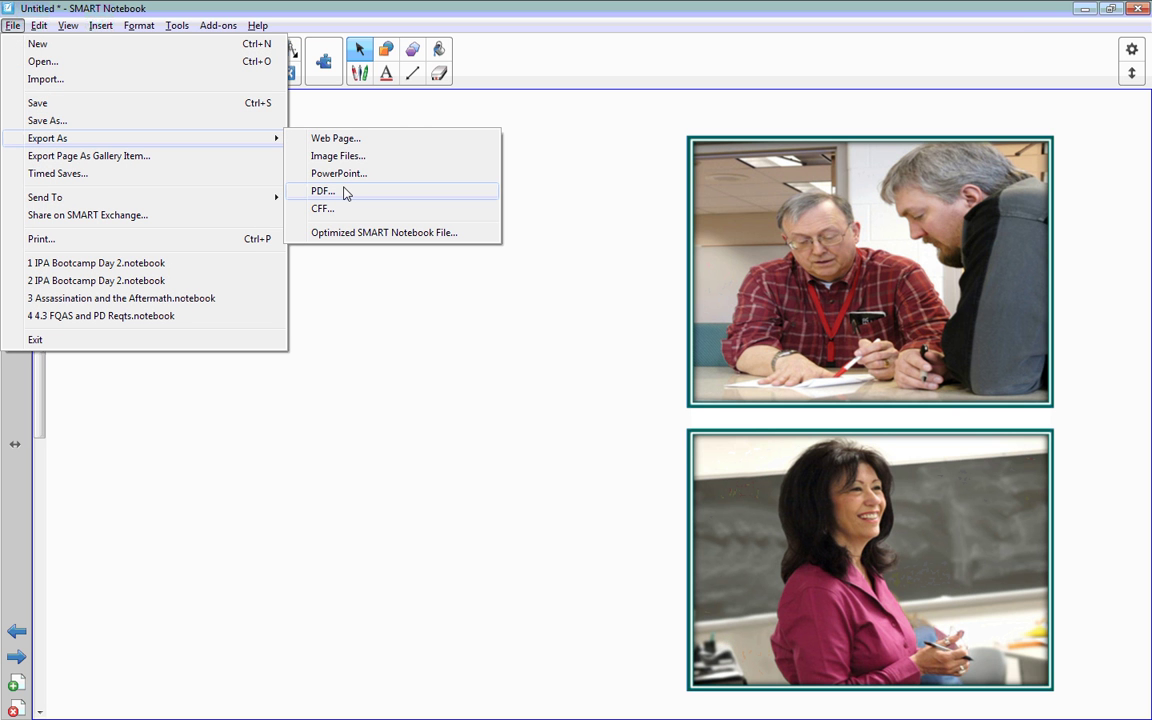
click(312, 191)
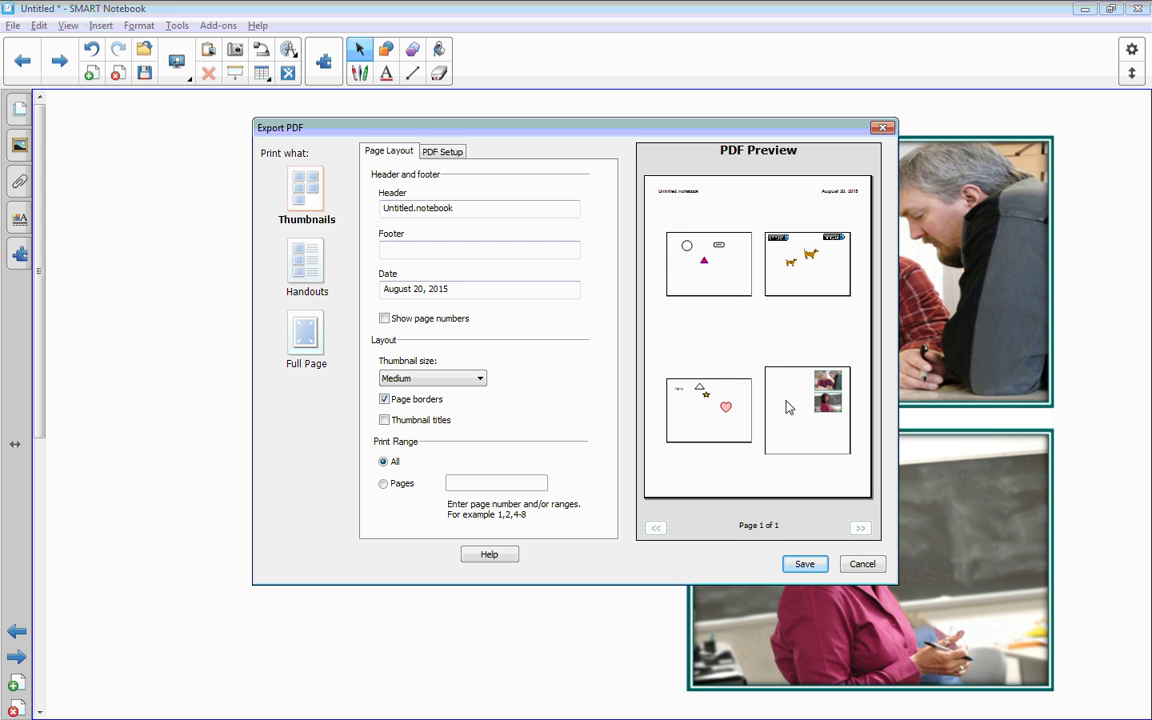
click(307, 268)
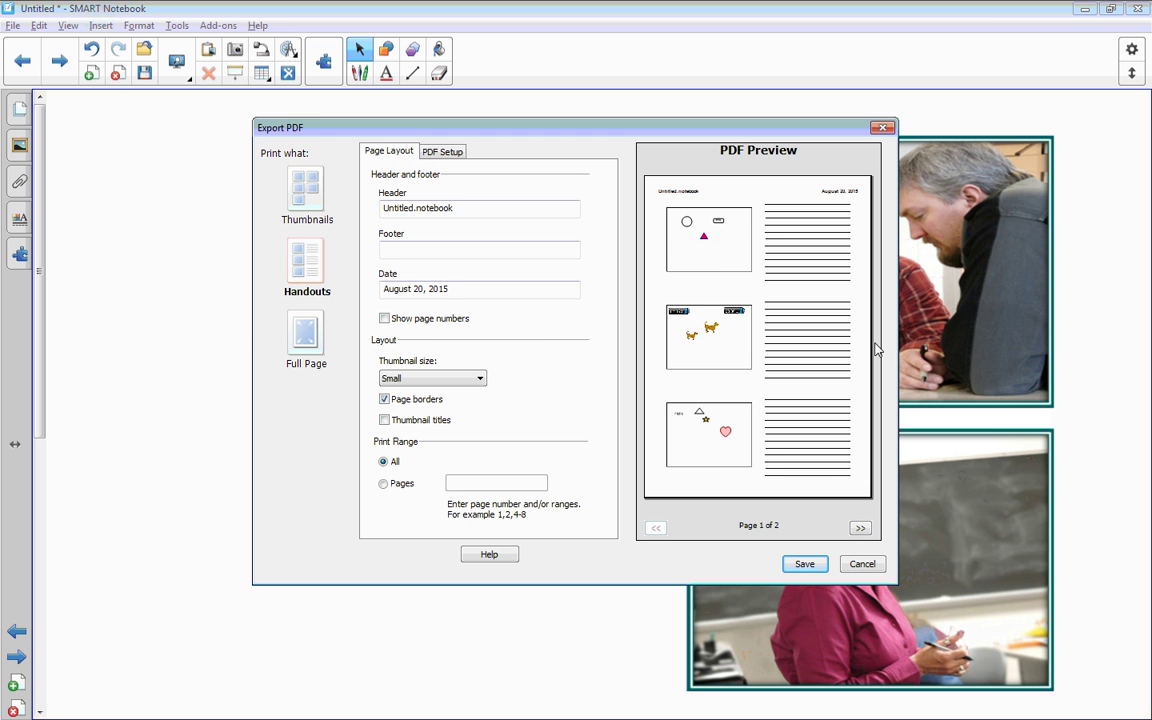
click(450, 378)
click(425, 405)
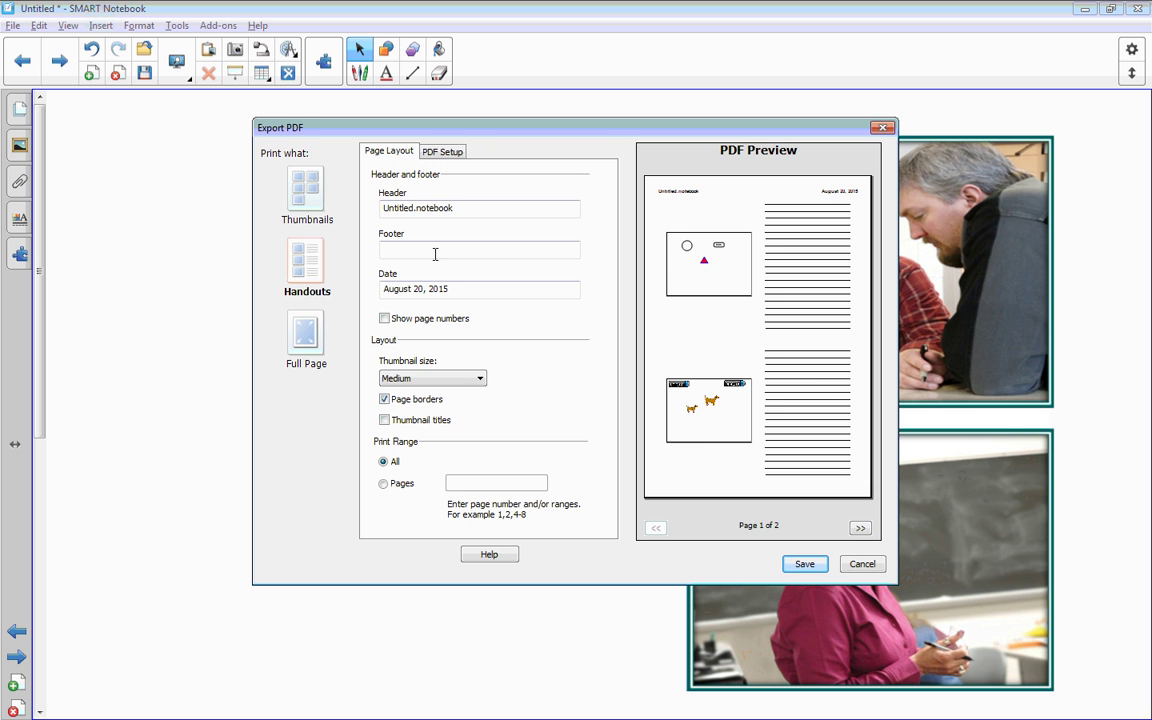
Step: Switch to Full Page with header 'Smart Classroom Basics', then cancel the save-location dialog
click(305, 340)
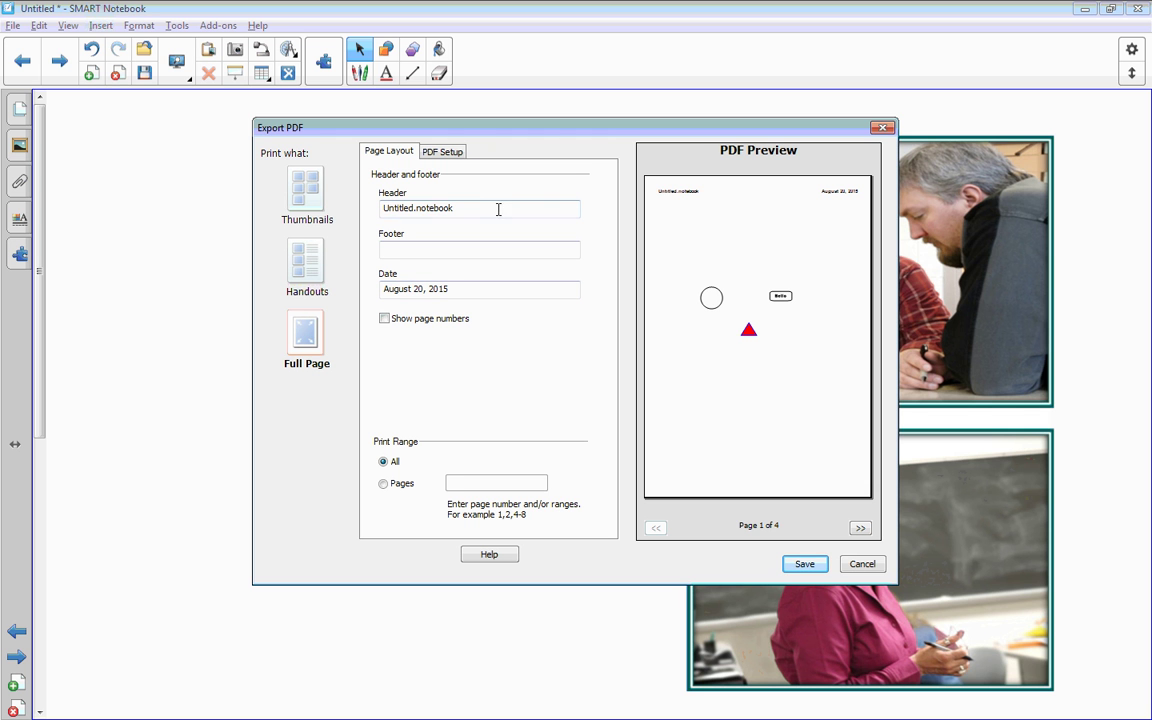
drag(478, 210, 388, 215)
text(Smart Classroom)
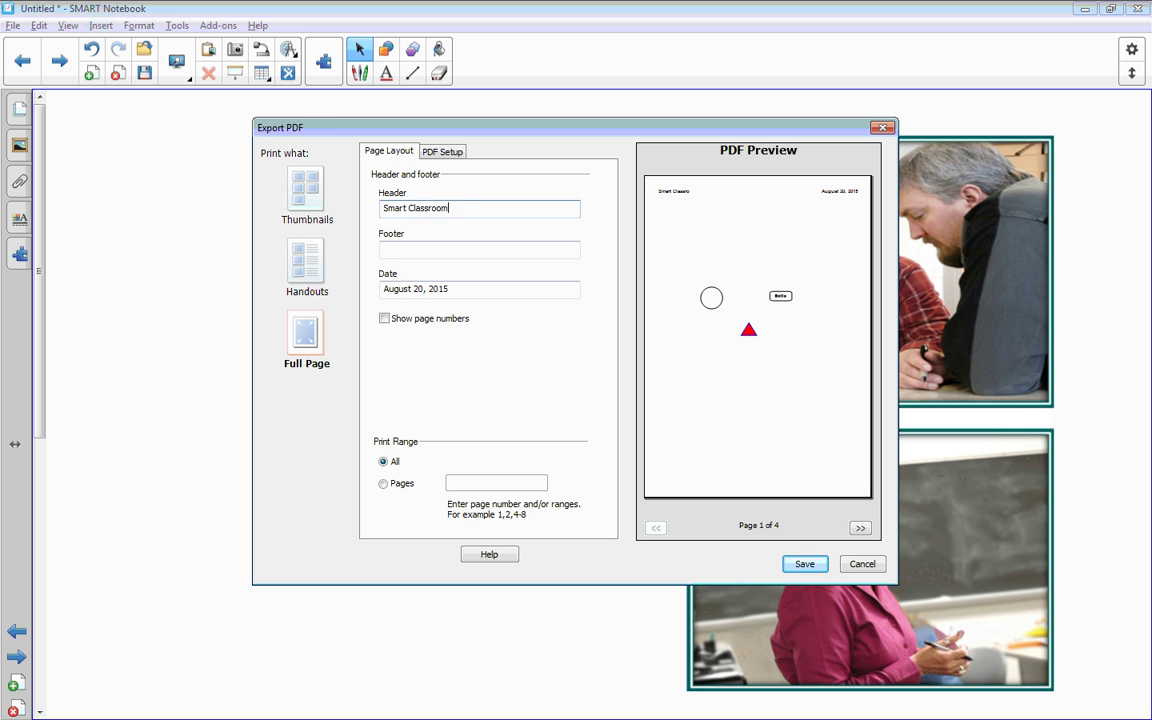
text( Basics)
click(800, 564)
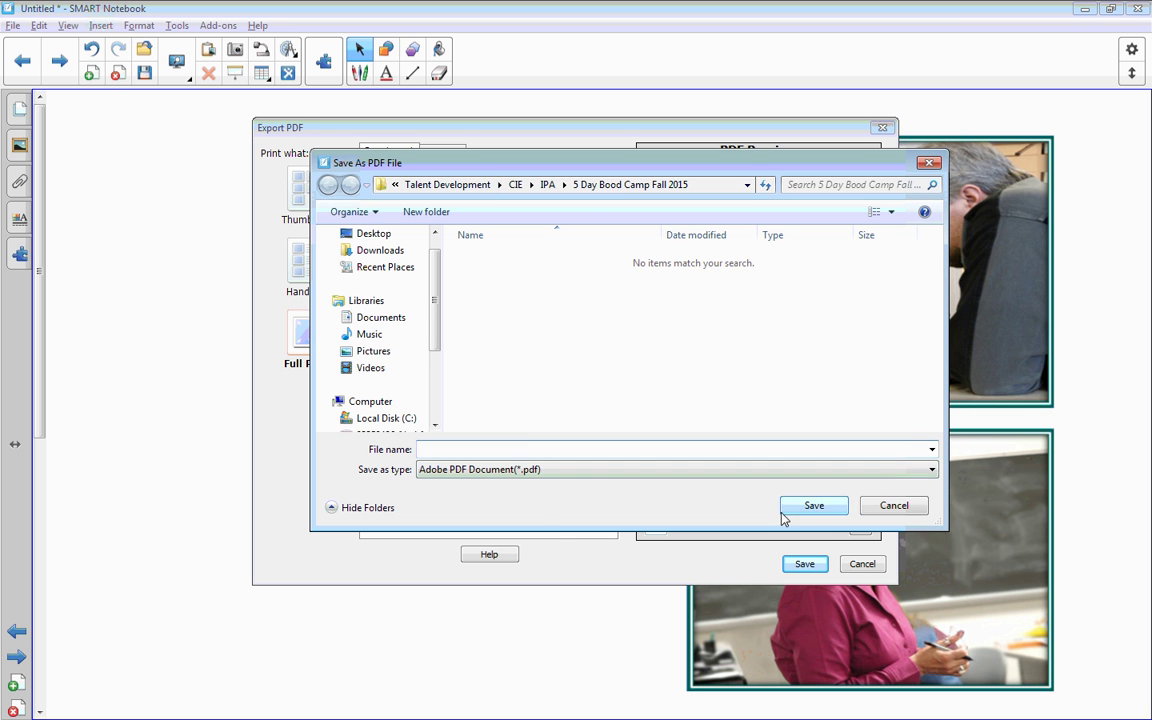
click(870, 508)
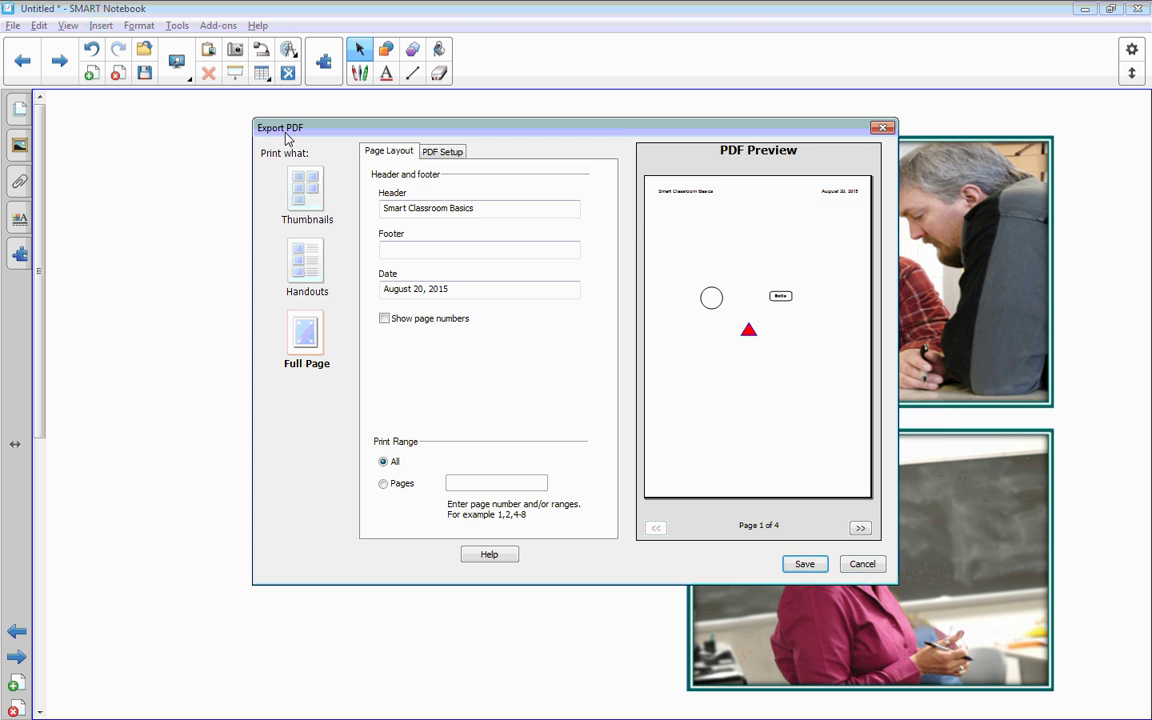
Step: Close the Export PDF dialog and type the contact e-mail and phone number on separate lines
click(862, 564)
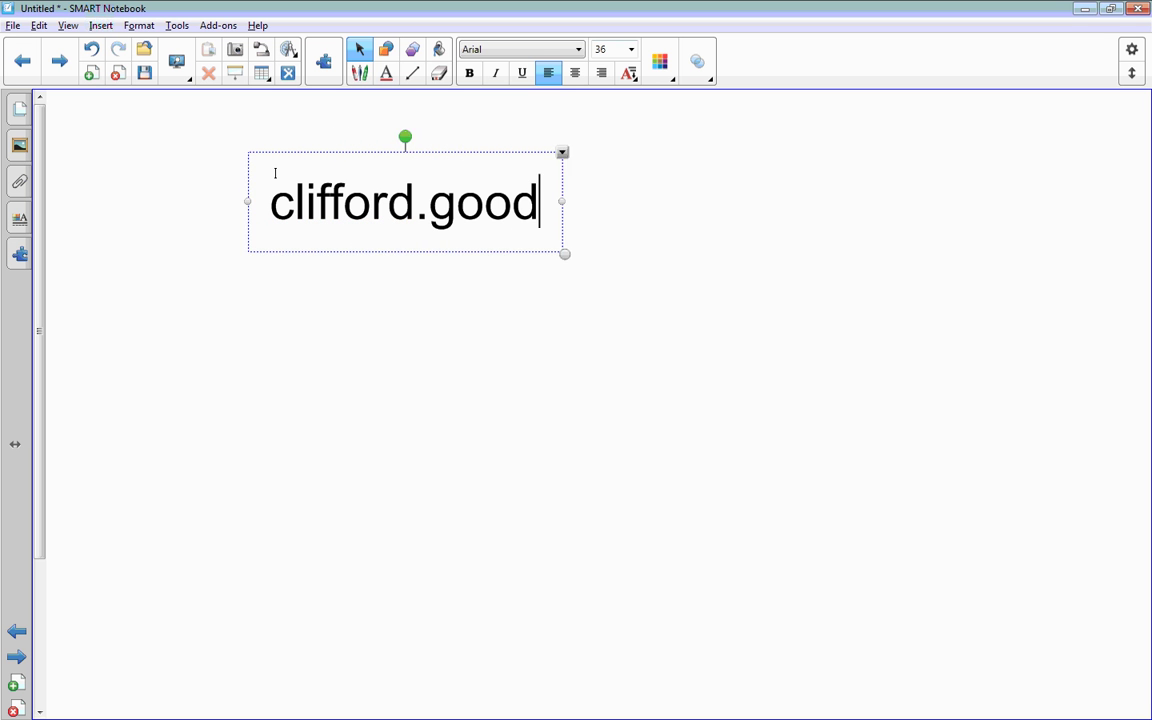
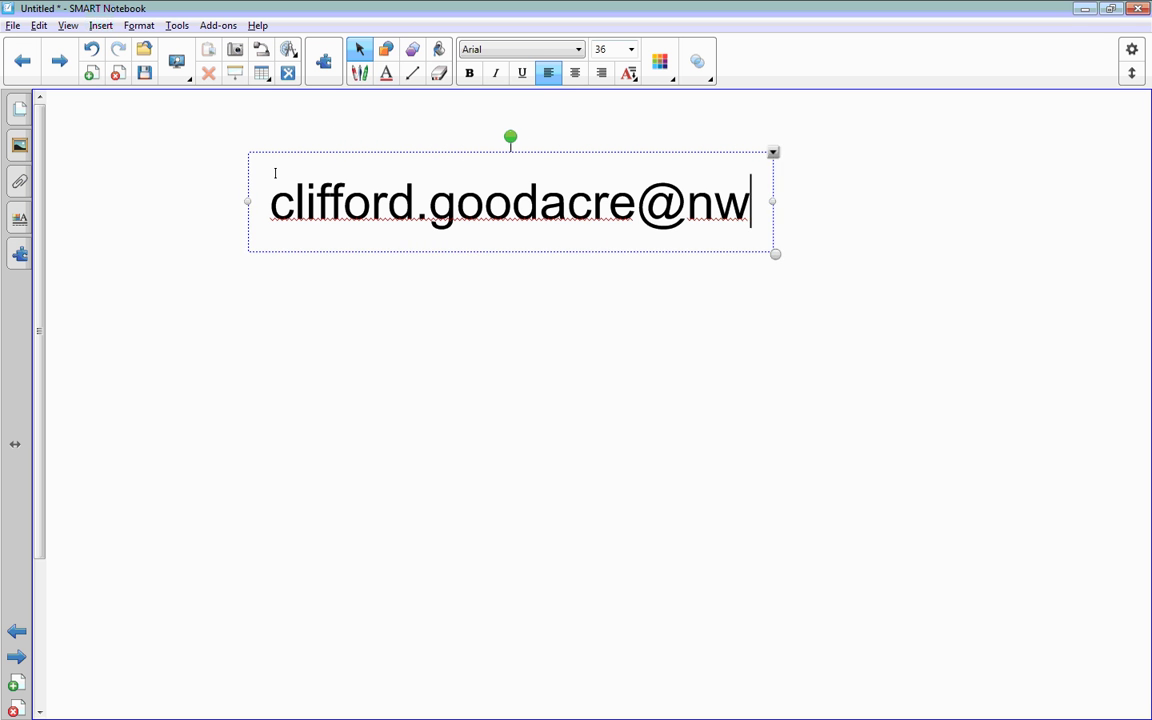
key(Return)
key(Return)
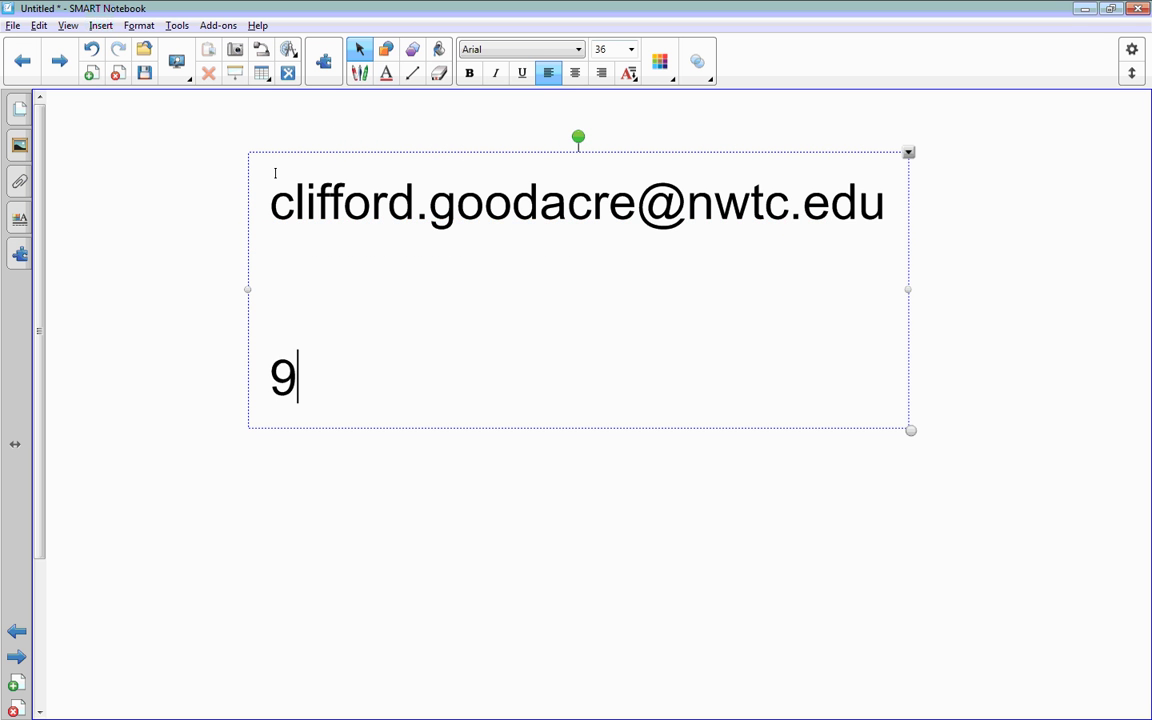
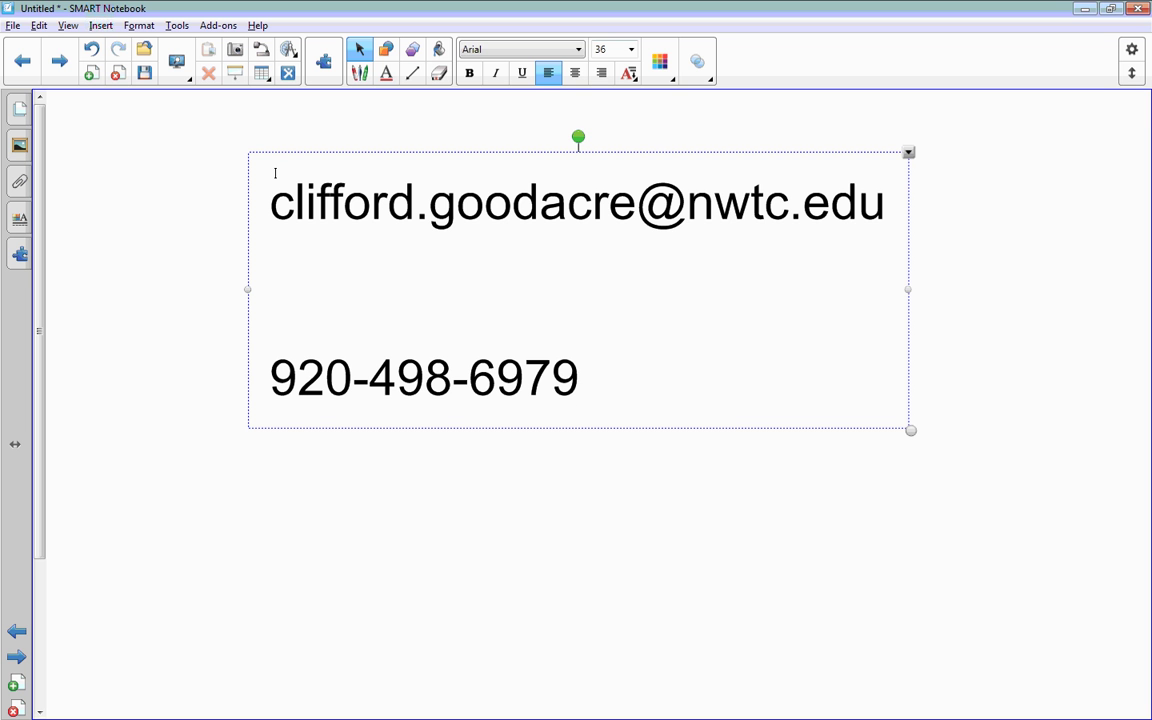
click(333, 455)
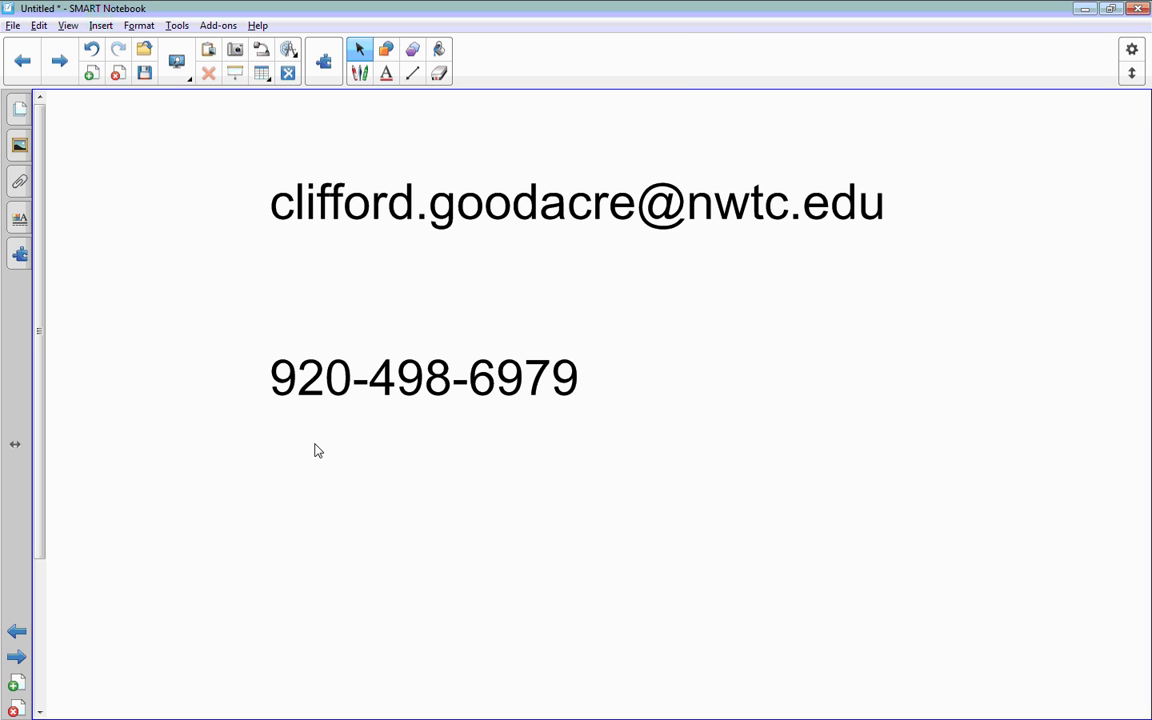